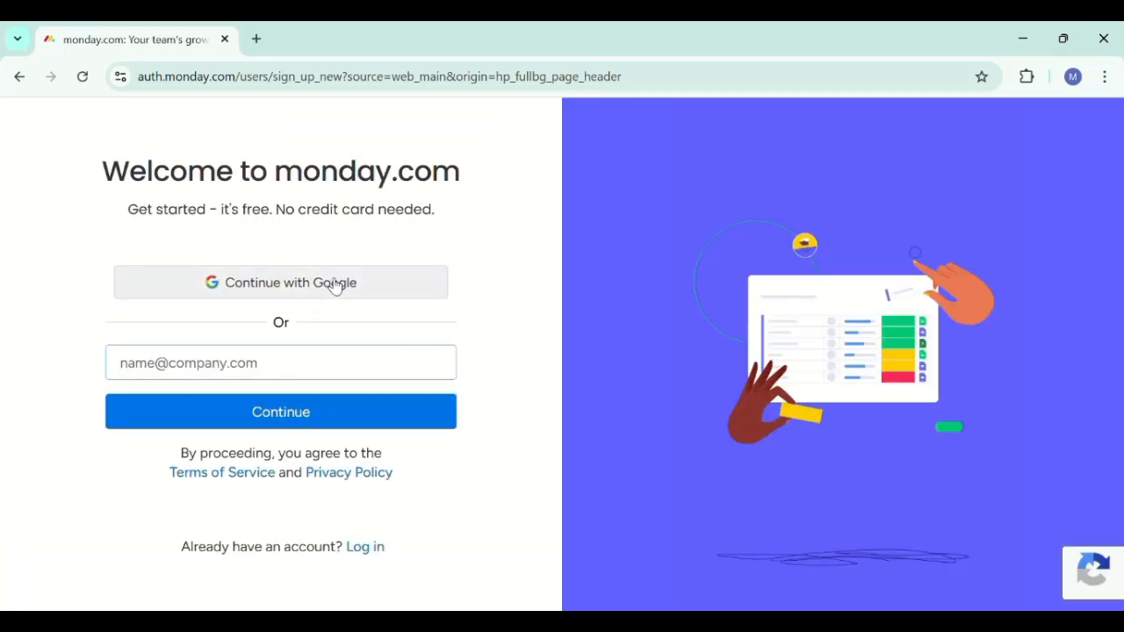
Sign up with the existing Google account, giving School as the purpose and Undergraduate student as the current role
{"action": "left_click", "coordinate": [335, 287]}
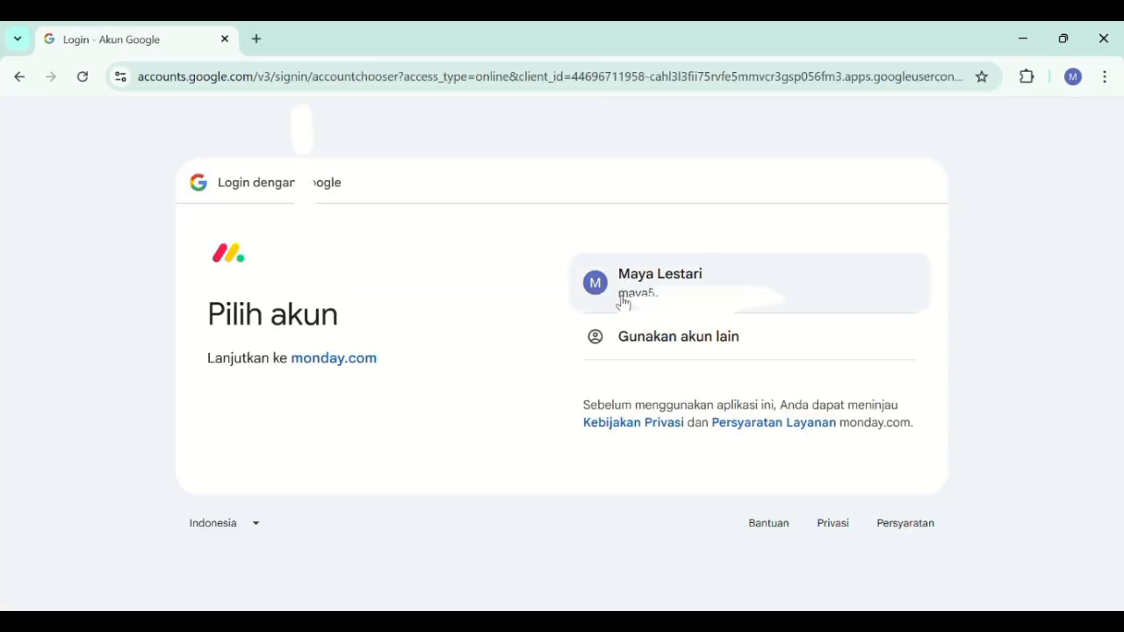
{"action": "left_click", "coordinate": [617, 303]}
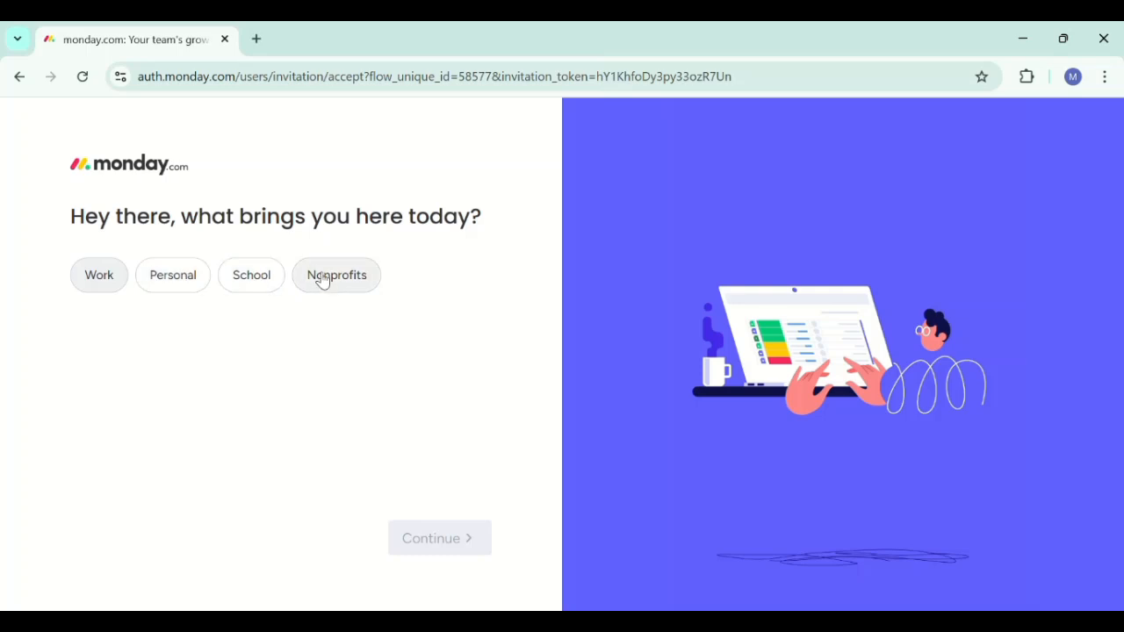
{"action": "left_click", "coordinate": [249, 279]}
{"action": "scroll", "coordinate": [254, 379], "scroll_direction": "down", "scroll_amount": 1}
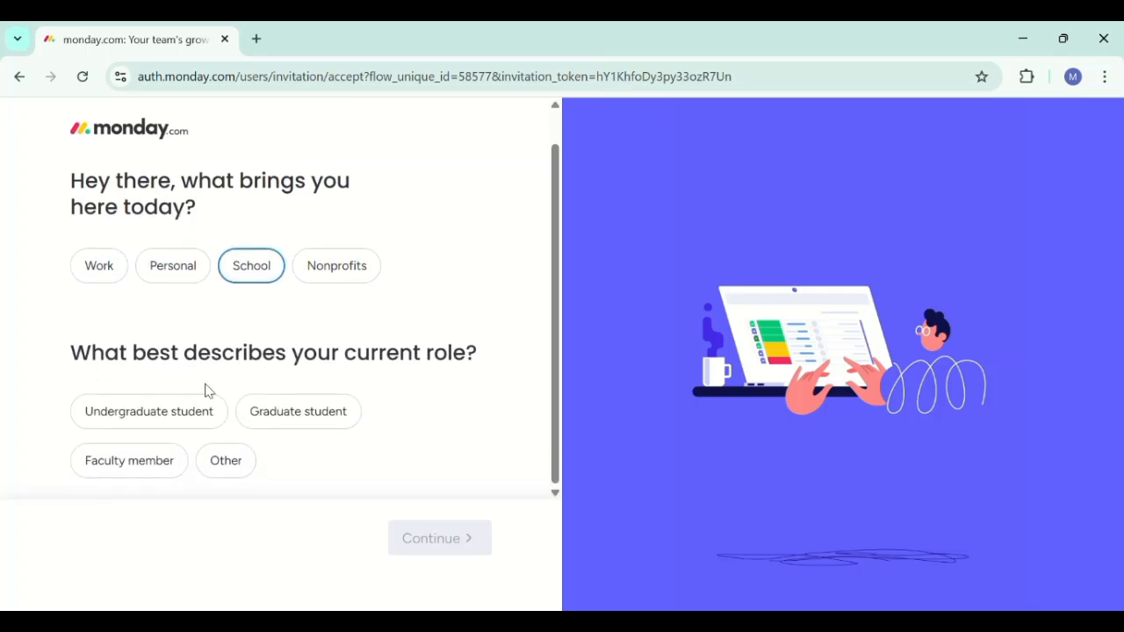
{"action": "left_click", "coordinate": [179, 423]}
{"action": "left_click", "coordinate": [444, 538]}
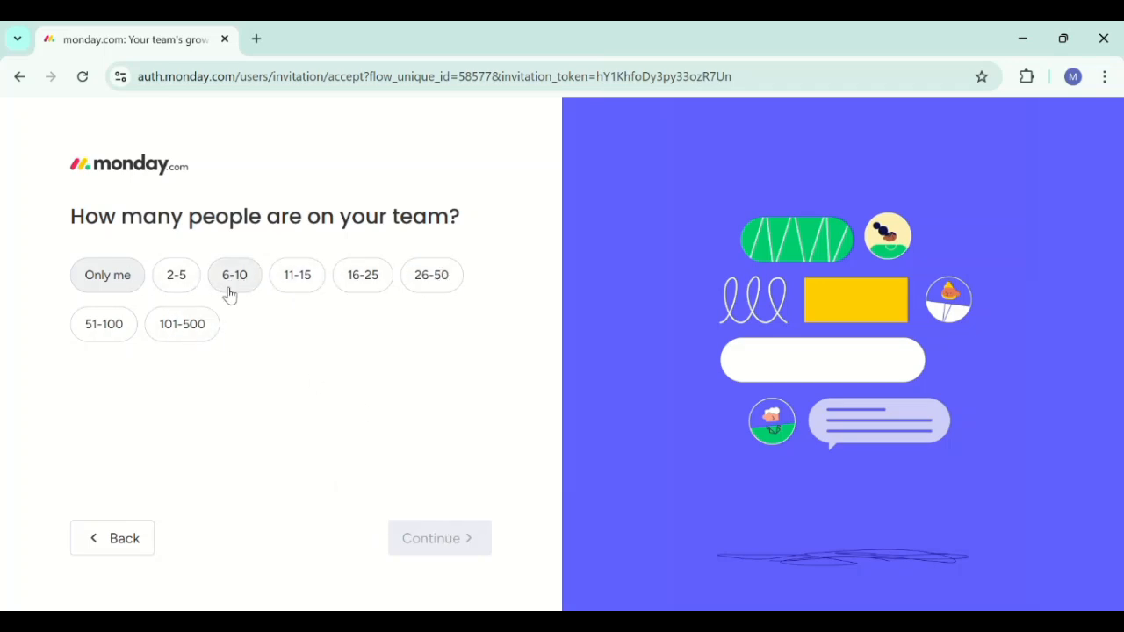
Set the team size to 2-5 people and choose Project management as the first focus
{"action": "left_click", "coordinate": [184, 281]}
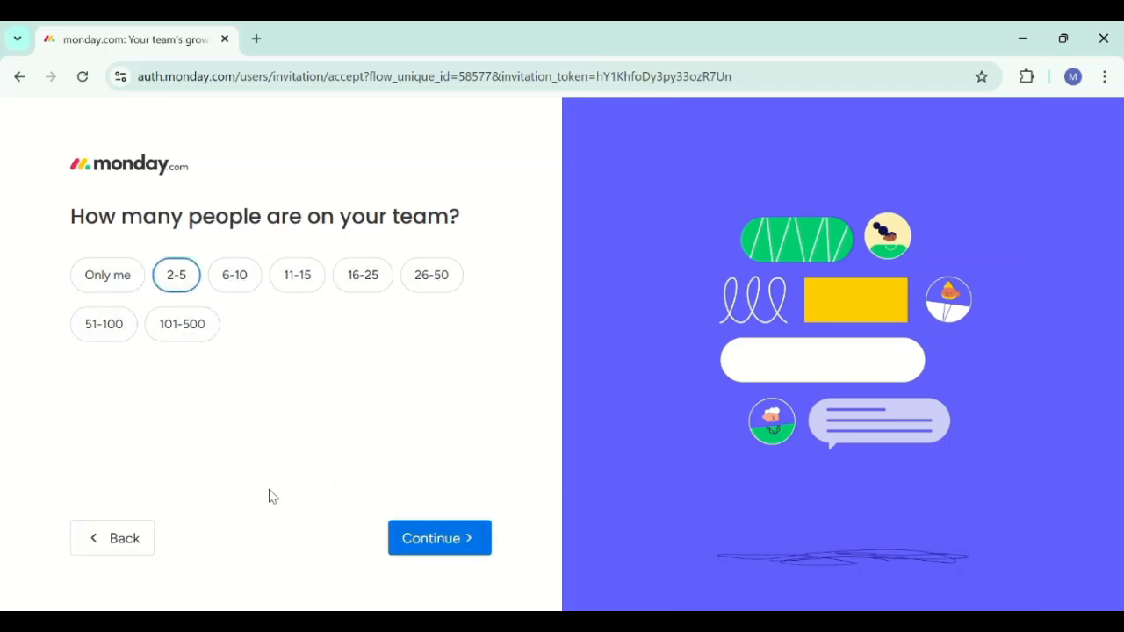
{"action": "left_click", "coordinate": [442, 538]}
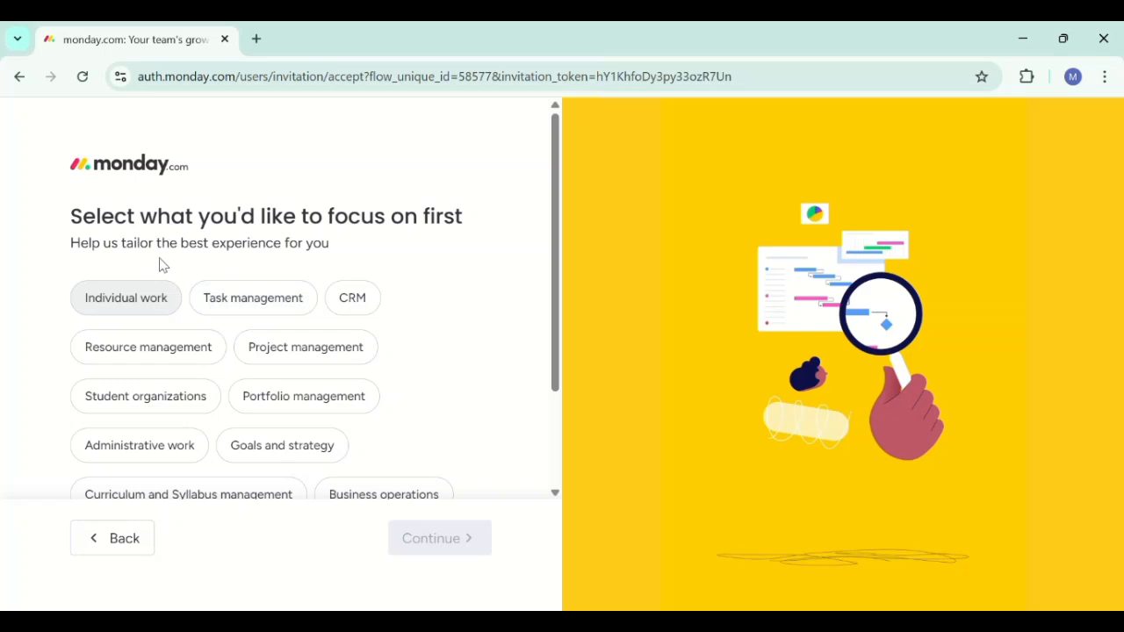
{"action": "scroll", "coordinate": [176, 281], "scroll_direction": "down", "scroll_amount": 1}
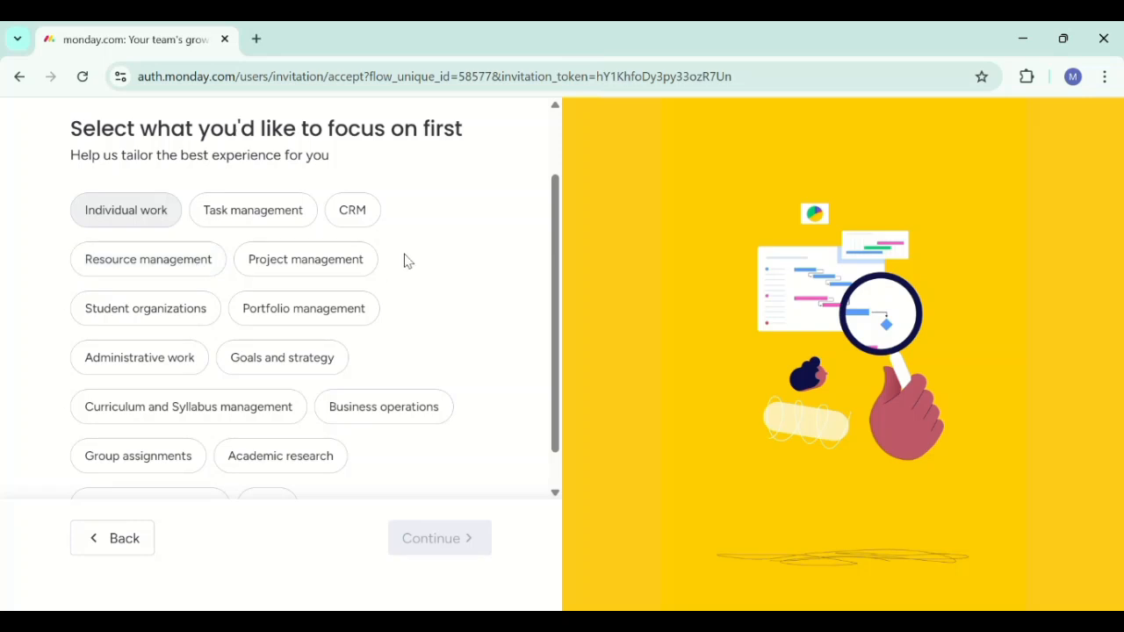
{"action": "left_click", "coordinate": [327, 260]}
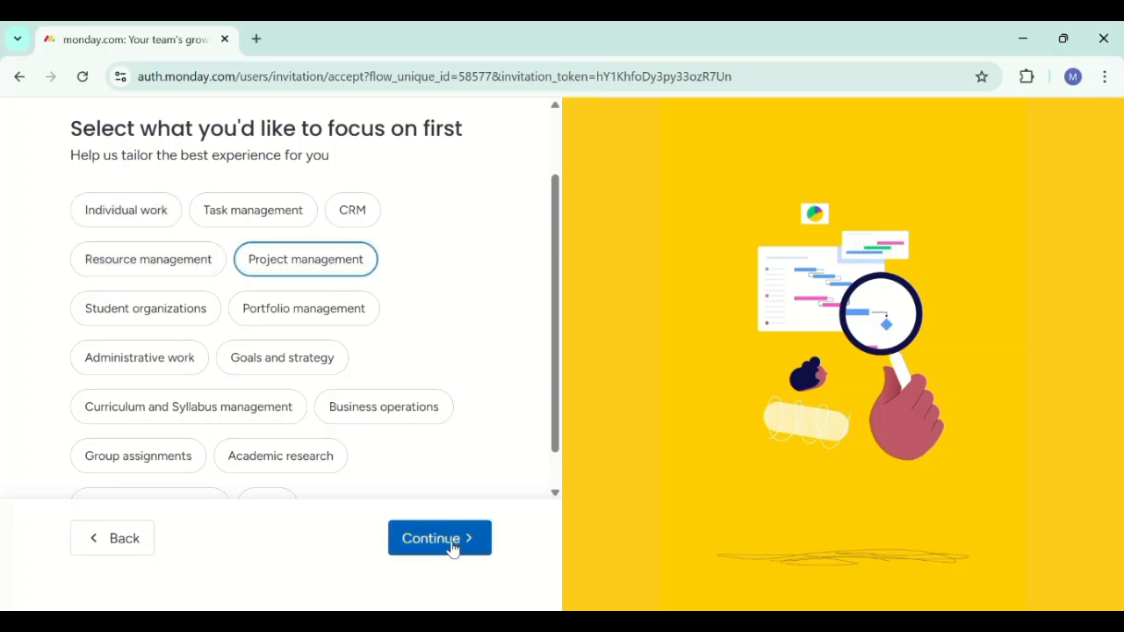
{"action": "left_click", "coordinate": [453, 548]}
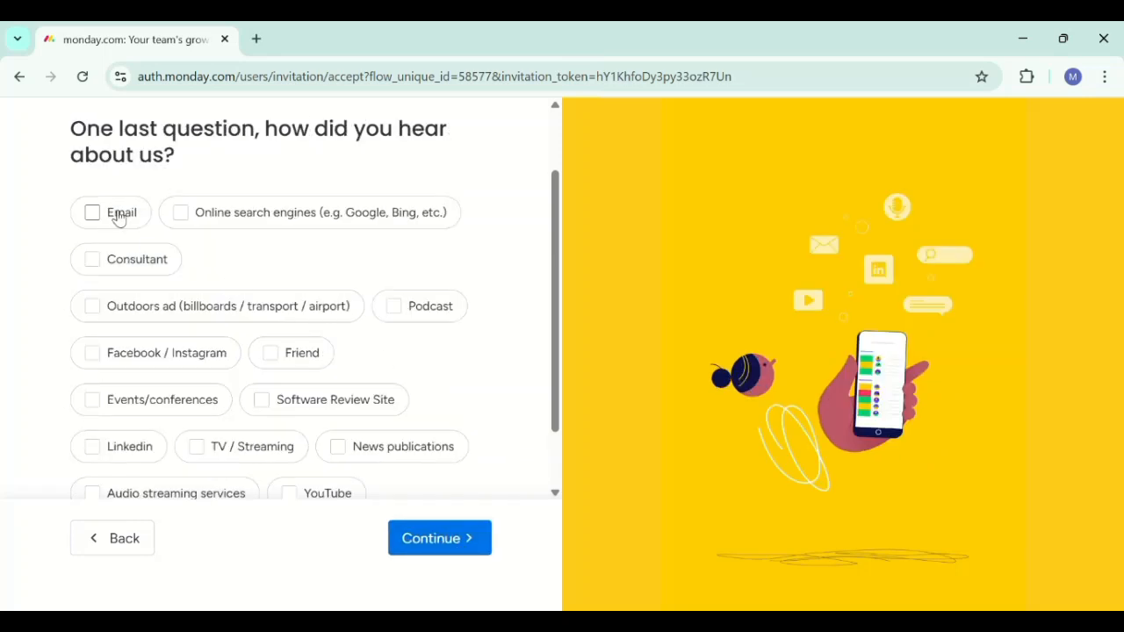
Answer how monday.com was discovered with YouTube and Facebook / Instagram, and continue the signup
{"action": "scroll", "coordinate": [118, 217], "scroll_direction": "down", "scroll_amount": 2}
{"action": "left_click", "coordinate": [294, 417]}
{"action": "scroll", "coordinate": [211, 419], "scroll_direction": "up", "scroll_amount": 4}
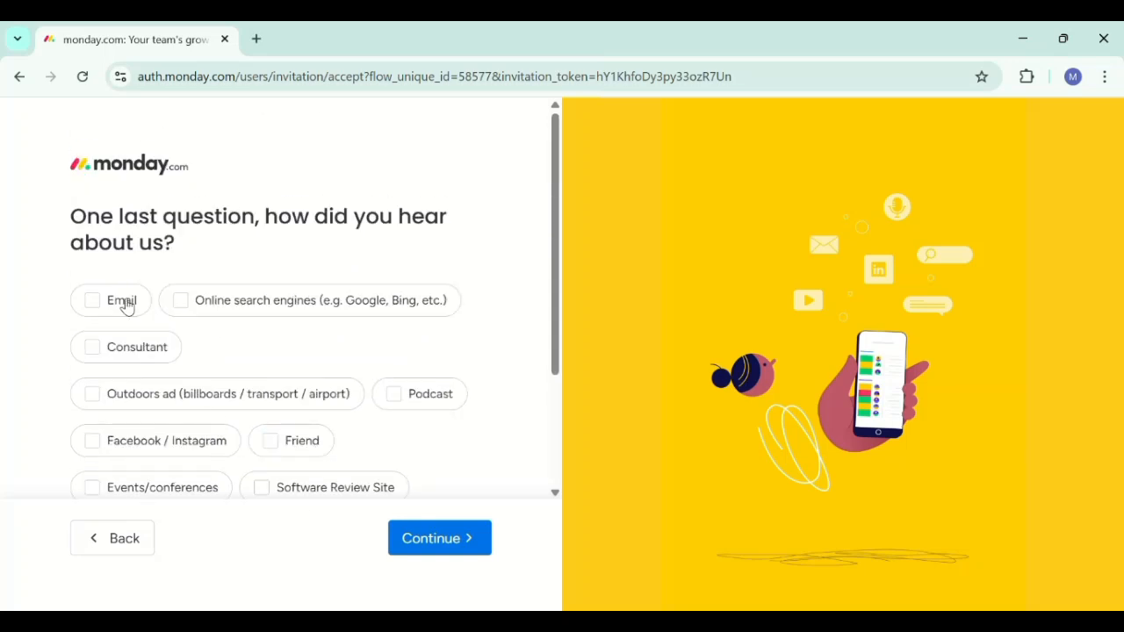
{"action": "scroll", "coordinate": [271, 389], "scroll_direction": "down", "scroll_amount": 1}
{"action": "left_click", "coordinate": [131, 355]}
{"action": "scroll", "coordinate": [364, 479], "scroll_direction": "down", "scroll_amount": 1}
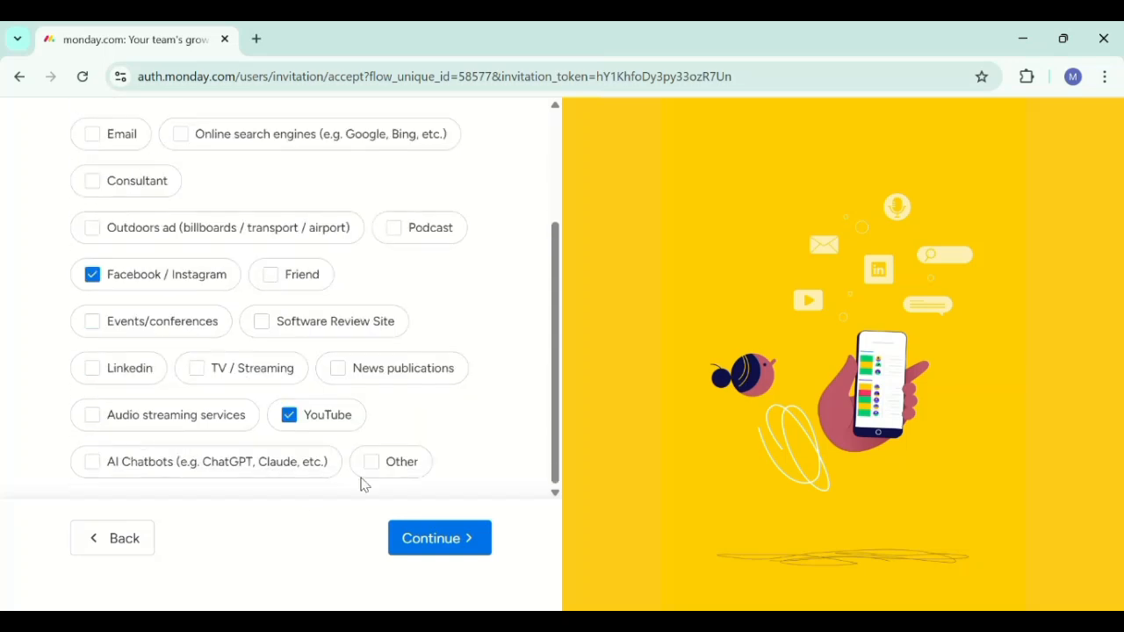
{"action": "left_click", "coordinate": [435, 538]}
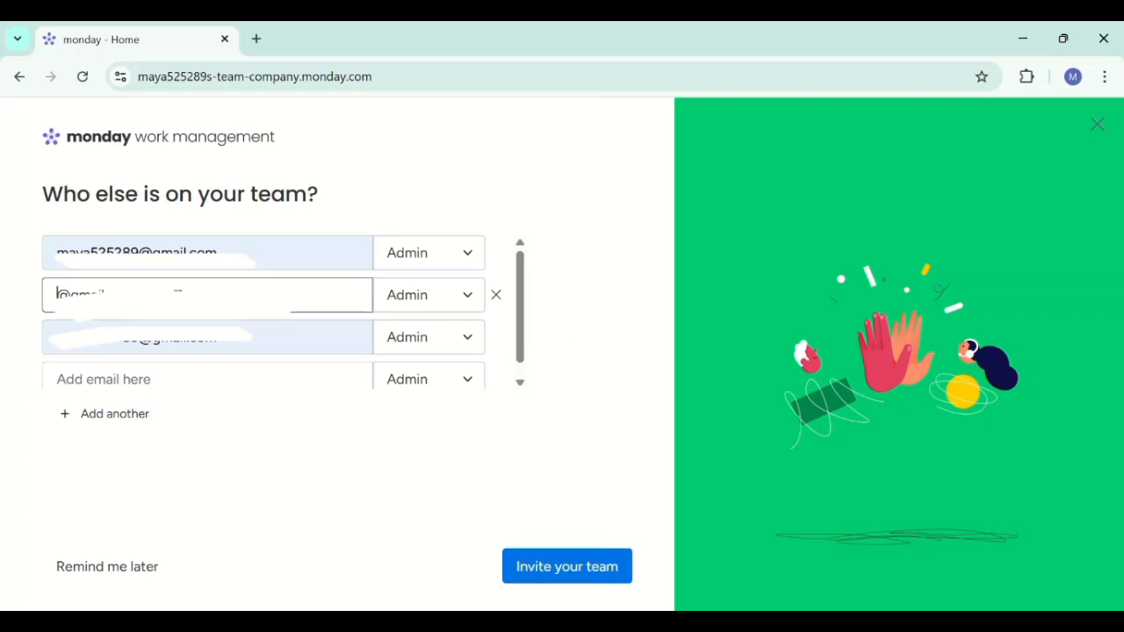
Complete and correct the teammates' e-mail addresses and send the team invitations
{"action": "key", "text": "ctrl+v"}
{"action": "left_click", "coordinate": [148, 347]}
{"action": "key", "text": "BackSpace"}
{"action": "key", "text": "BackSpace"}
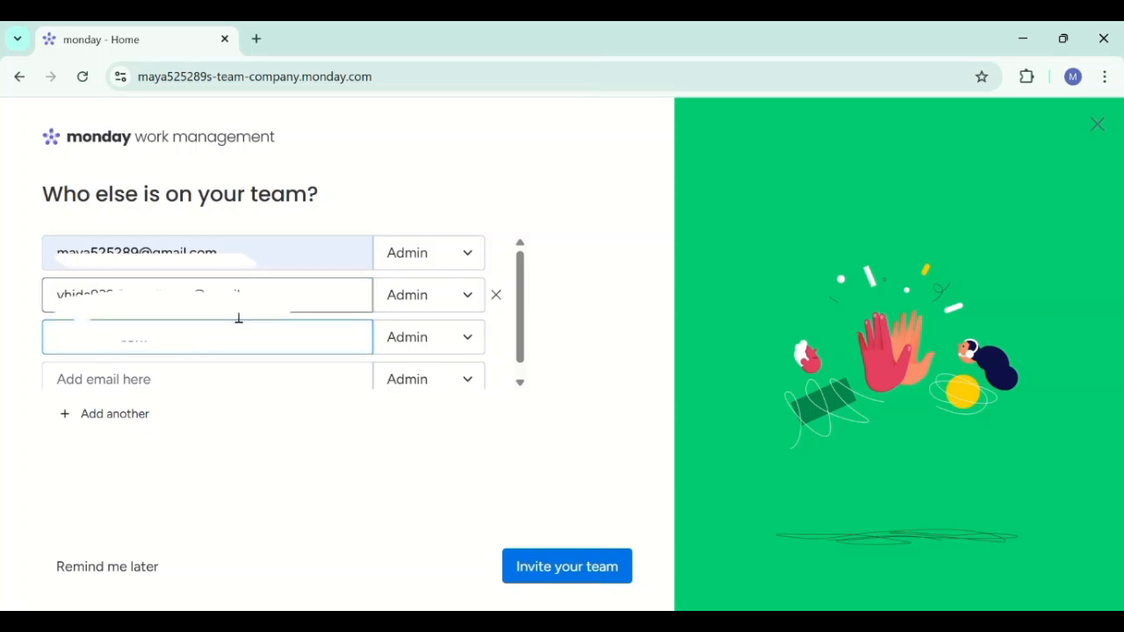
{"action": "left_click", "coordinate": [583, 554]}
Name the new board "Website E-Commerce Pada Busana" and proceed to the column selection
{"action": "type", "text": "Website"}
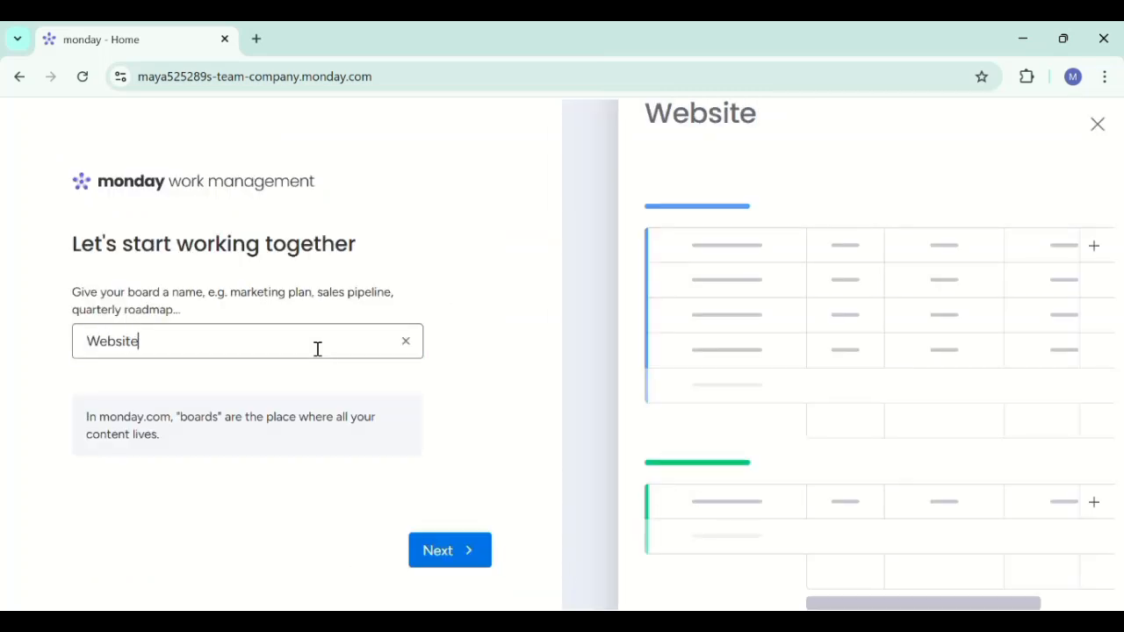
{"action": "type", "text": " E-Comm"}
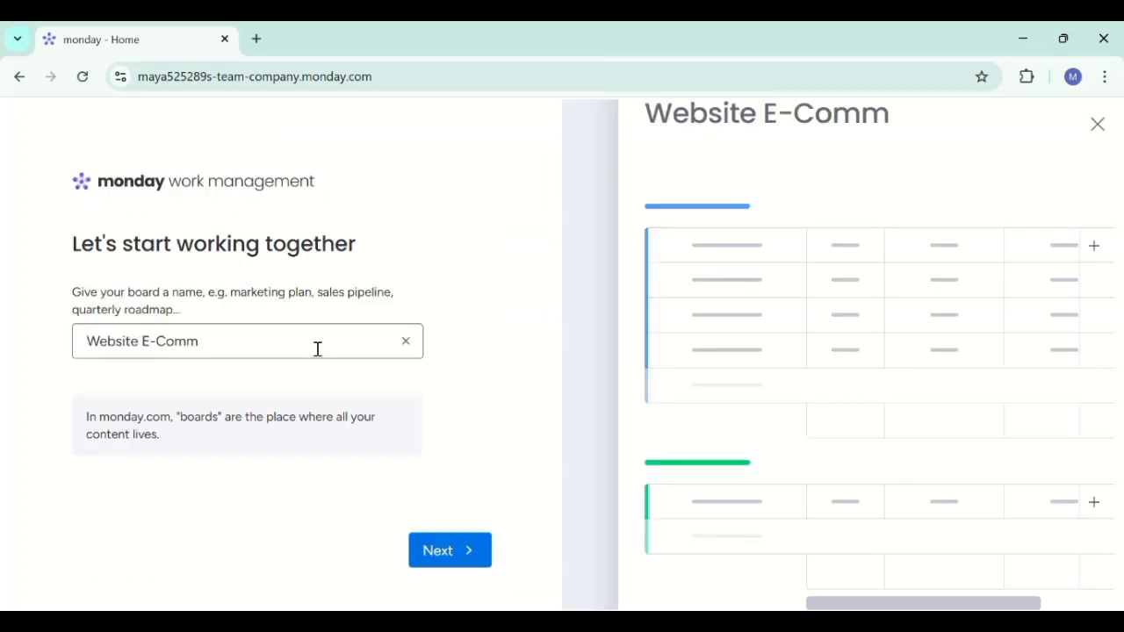
{"action": "type", "text": "erce"}
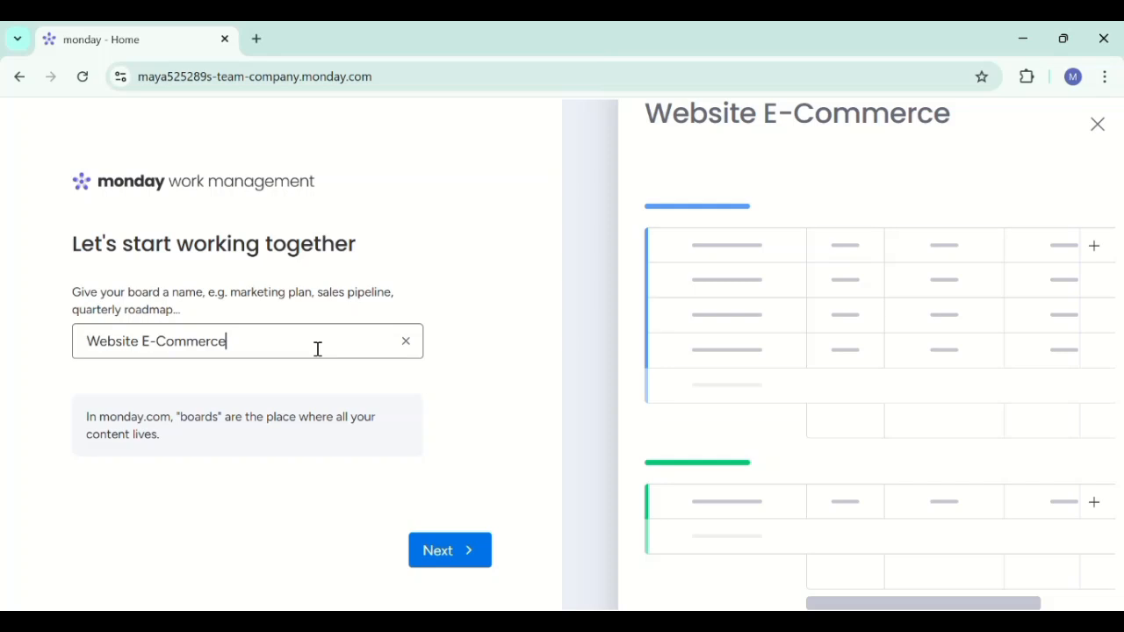
{"action": "type", "text": " Busana"}
{"action": "left_click", "coordinate": [232, 350]}
{"action": "type", "text": "Pada"}
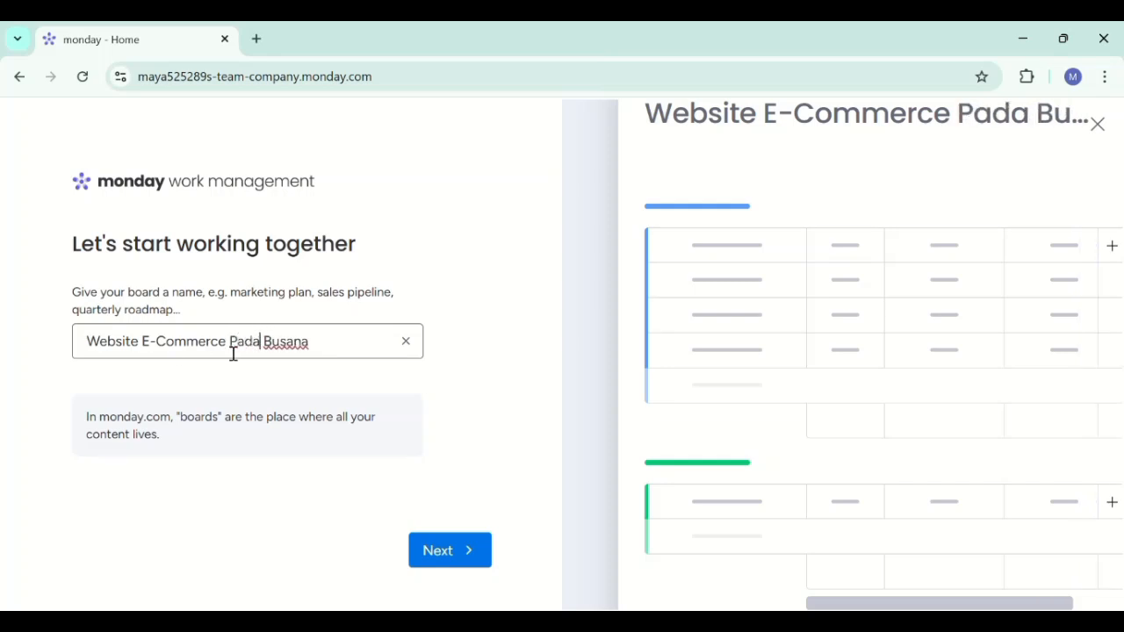
{"action": "left_click", "coordinate": [480, 559]}
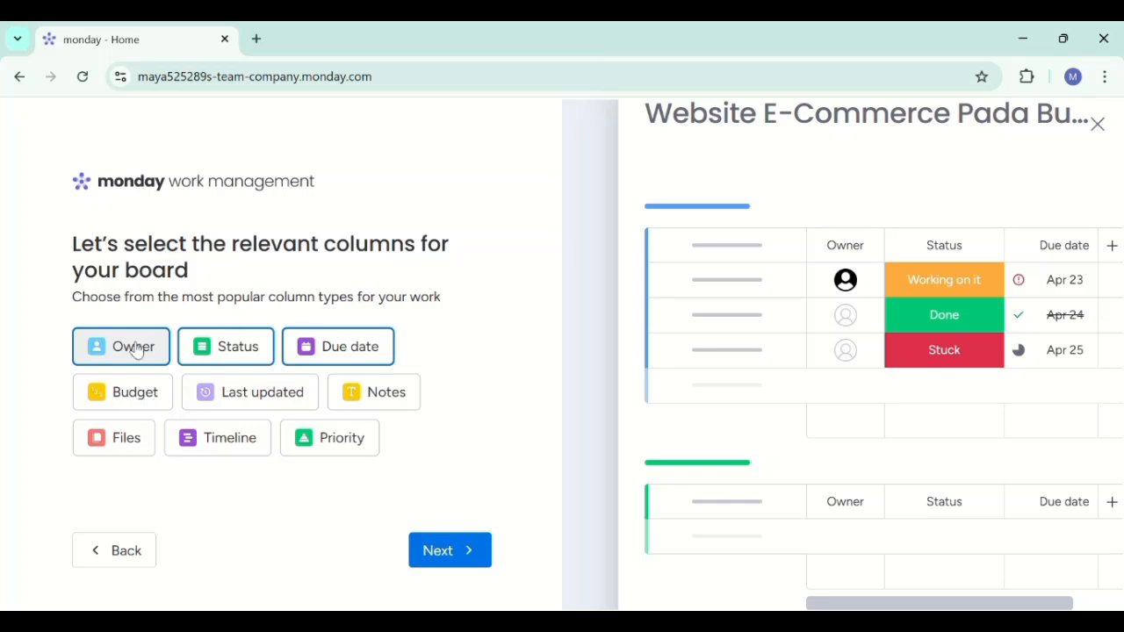
Add the Notes, Last updated, Budget, Files, Timeline and Priority columns to the board and continue
{"action": "left_click", "coordinate": [392, 392]}
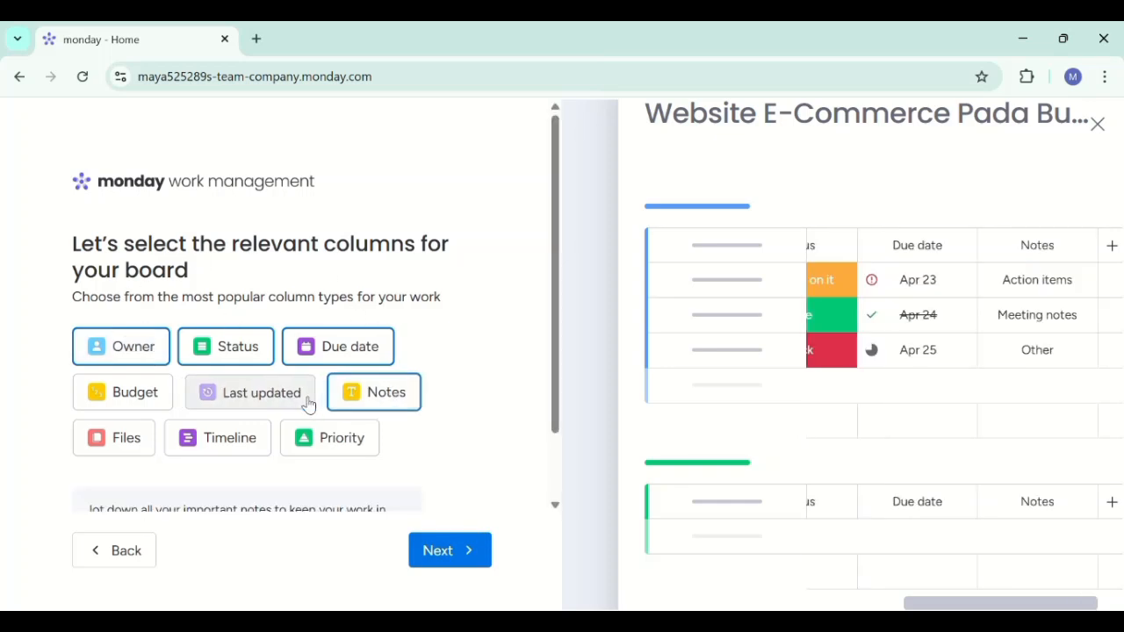
{"action": "left_click", "coordinate": [303, 400]}
{"action": "left_click", "coordinate": [123, 393]}
{"action": "left_click", "coordinate": [126, 439]}
{"action": "left_click", "coordinate": [230, 438]}
{"action": "left_click", "coordinate": [345, 443]}
{"action": "left_click", "coordinate": [470, 558]}
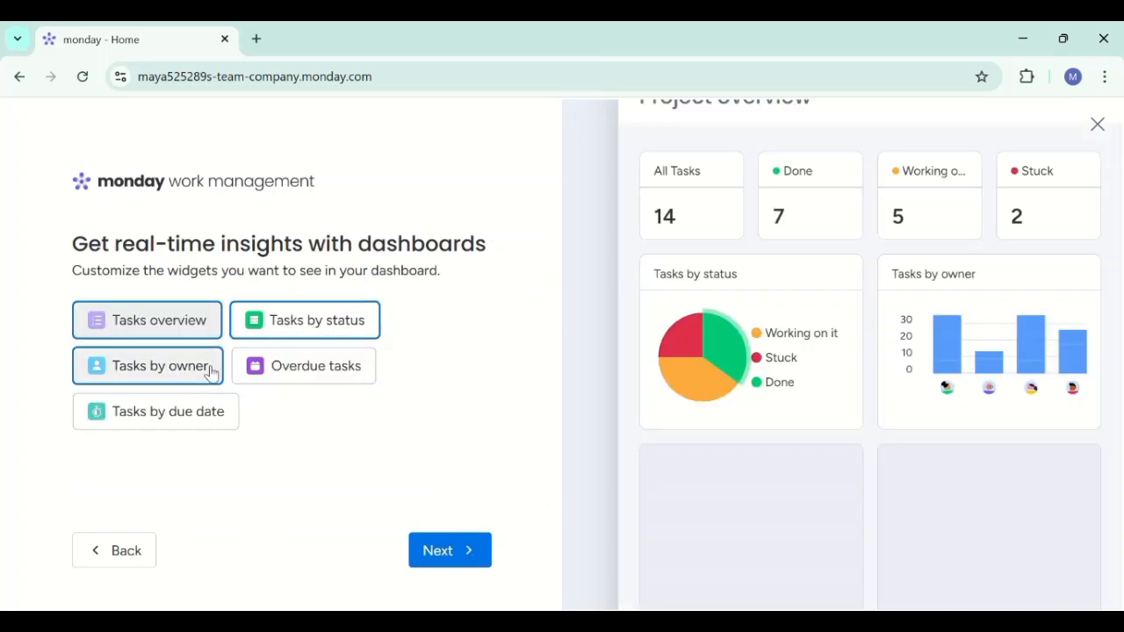
Add the Overdue tasks and Tasks by due date widgets to the dashboard and continue
{"action": "left_click", "coordinate": [293, 373]}
{"action": "left_click", "coordinate": [218, 423]}
{"action": "left_click", "coordinate": [449, 550]}
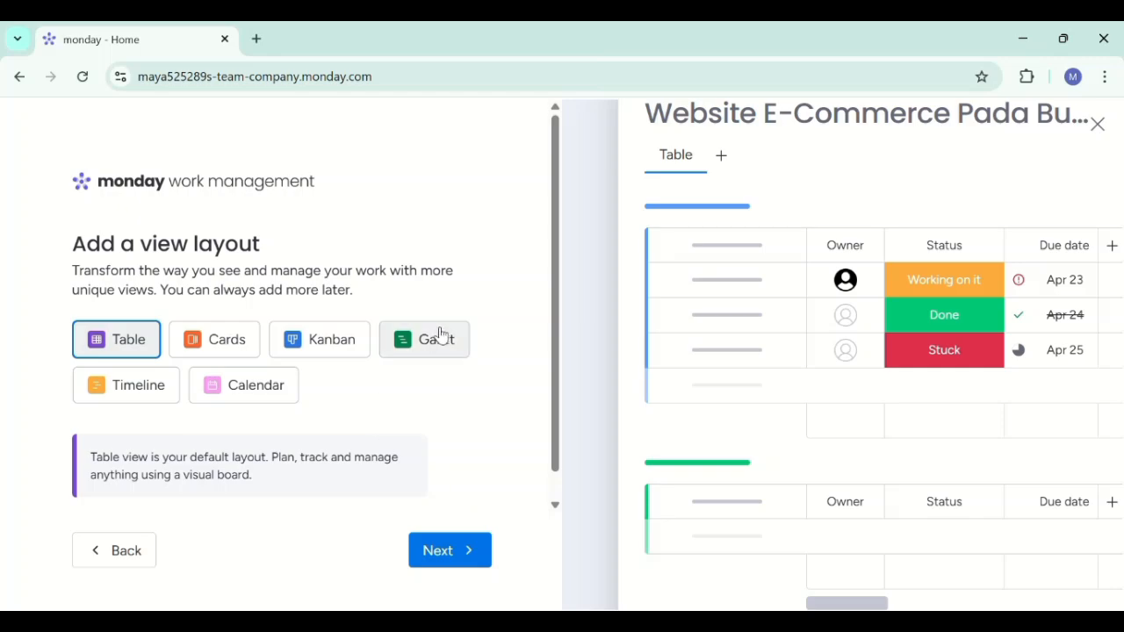
Try the Kanban and Gantt view layouts for the board, ending on Kanban
{"action": "left_click", "coordinate": [325, 342]}
{"action": "left_click", "coordinate": [434, 342]}
{"action": "left_click", "coordinate": [321, 345]}
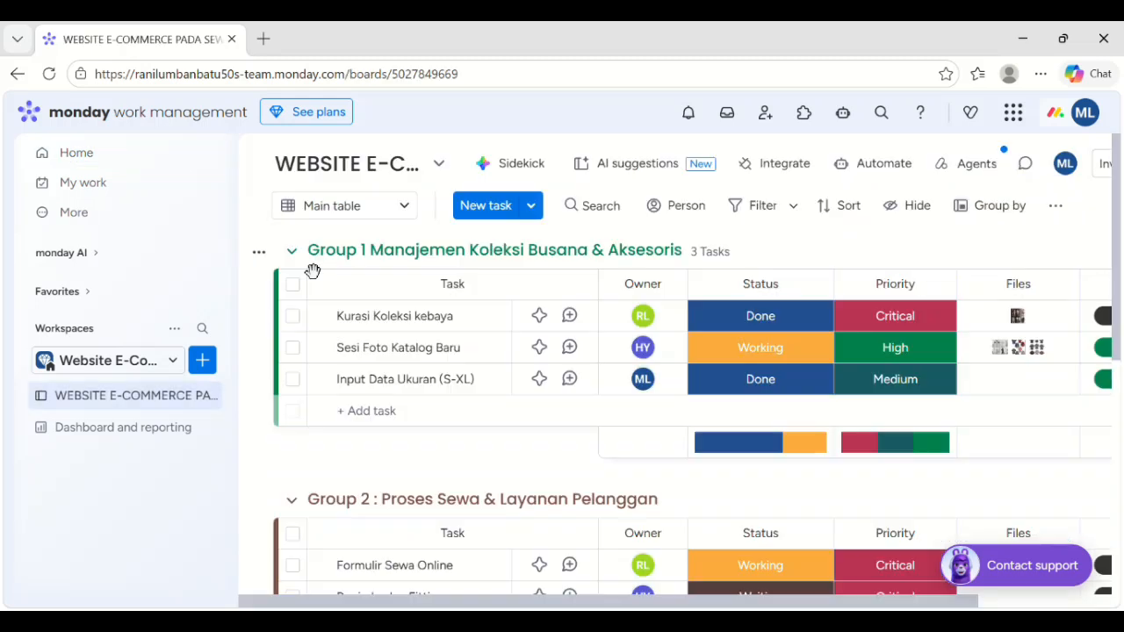
Try a light green colour for the title of Group 1 Manajemen Koleksi Busana & Aksesoris
{"action": "left_click", "coordinate": [312, 253]}
{"action": "left_click", "coordinate": [318, 252]}
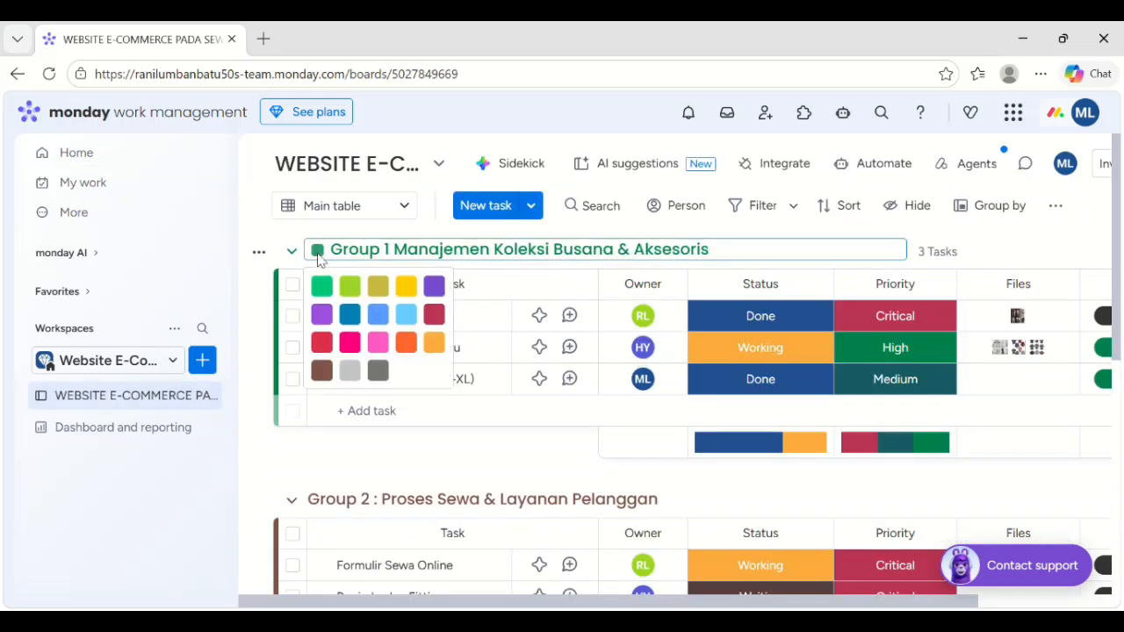
{"action": "left_click", "coordinate": [348, 287]}
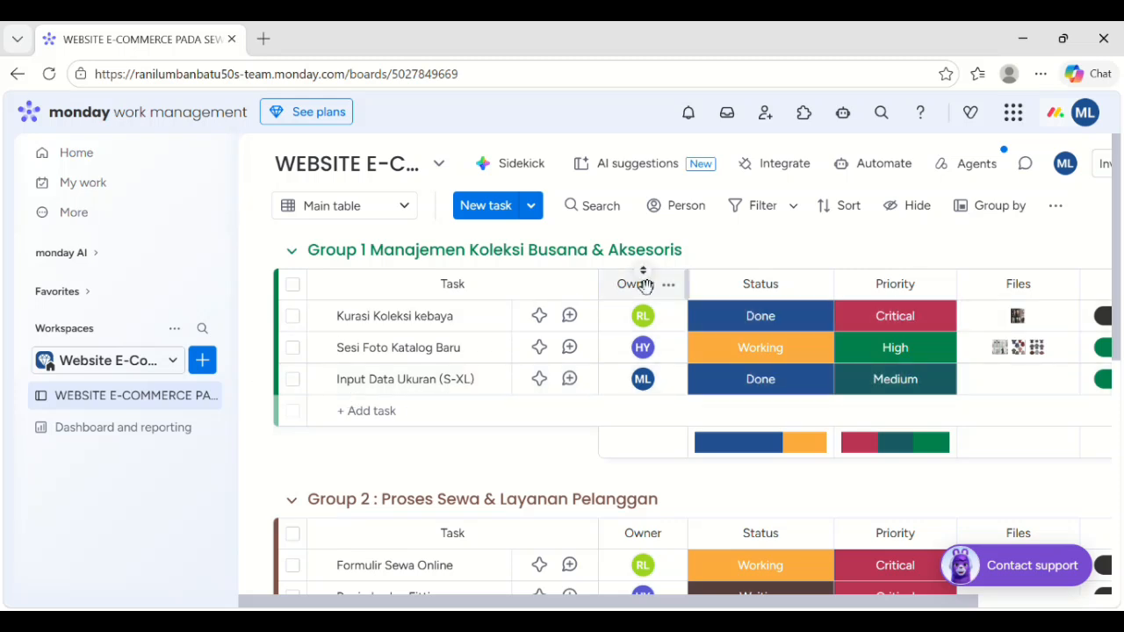
Examine the owner profile cards of the three tasks in Group 1
{"action": "mouse_move", "coordinate": [647, 327]}
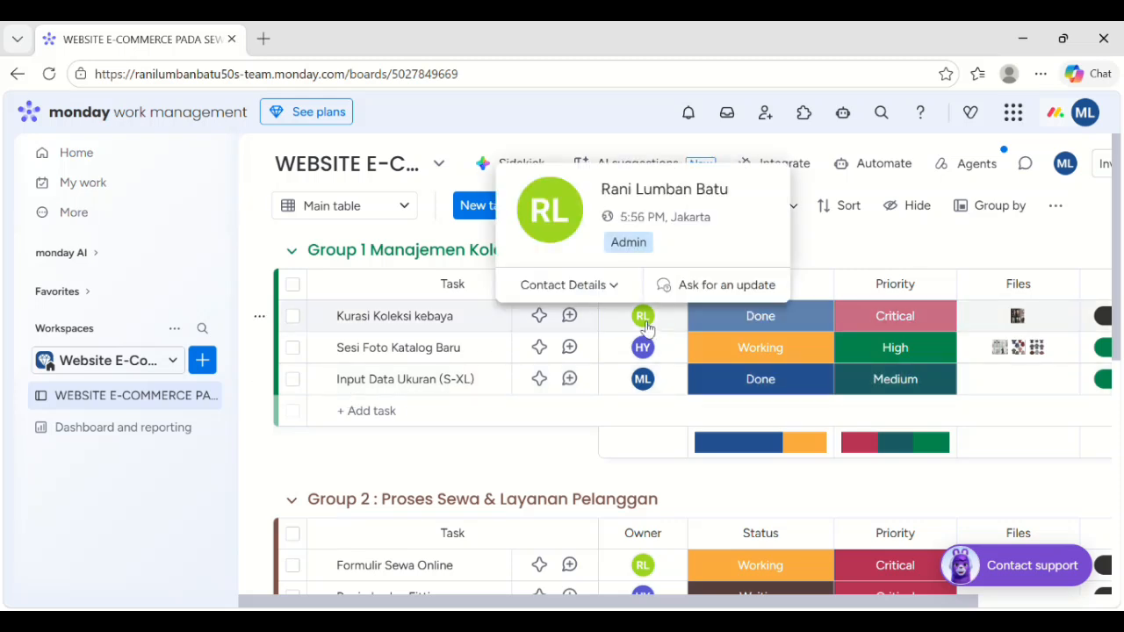
{"action": "mouse_move", "coordinate": [645, 350]}
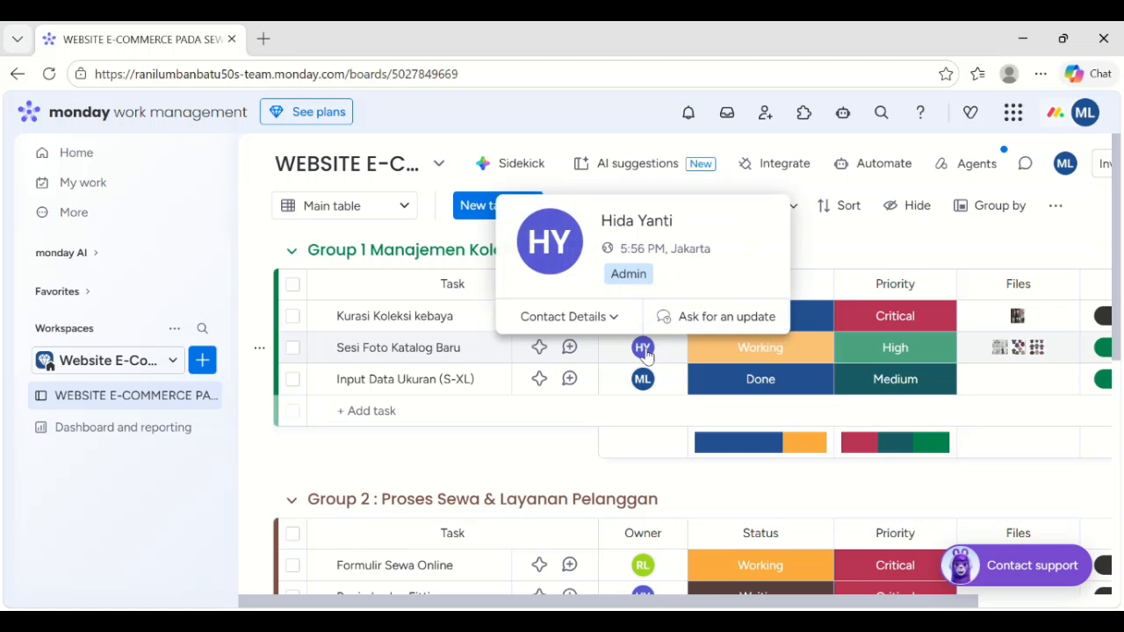
{"action": "mouse_move", "coordinate": [644, 388]}
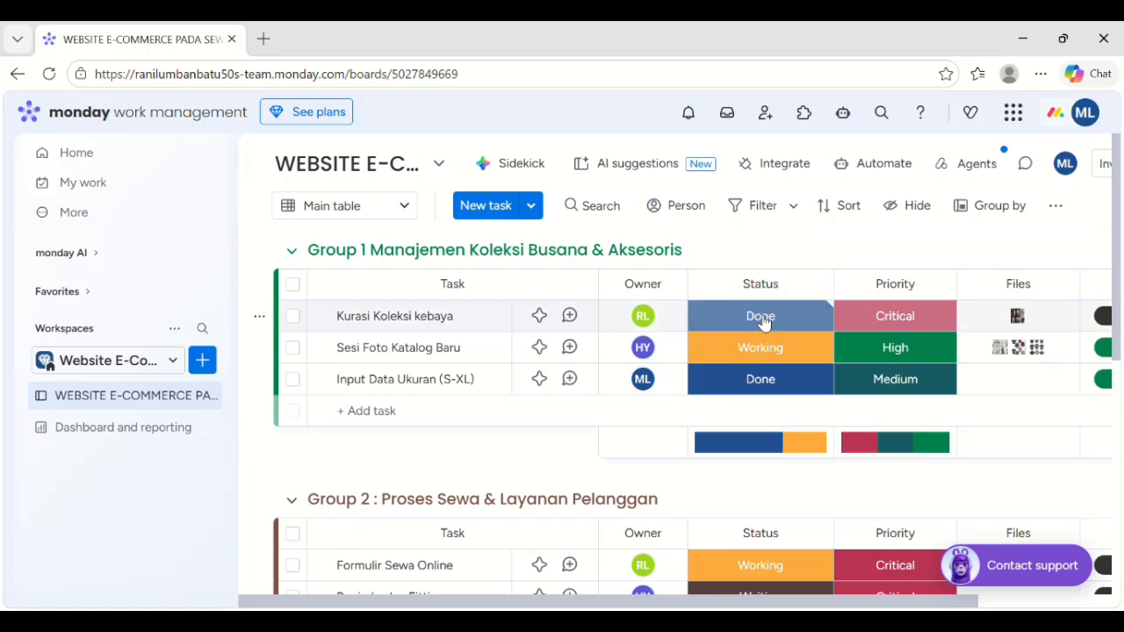
Set the status to Done for Kurasi Koleksi kebaya and Input Data Ukuran (S-XL), and to Working for Sesi Foto Katalog Baru
{"action": "left_click", "coordinate": [761, 316]}
{"action": "left_click", "coordinate": [696, 376]}
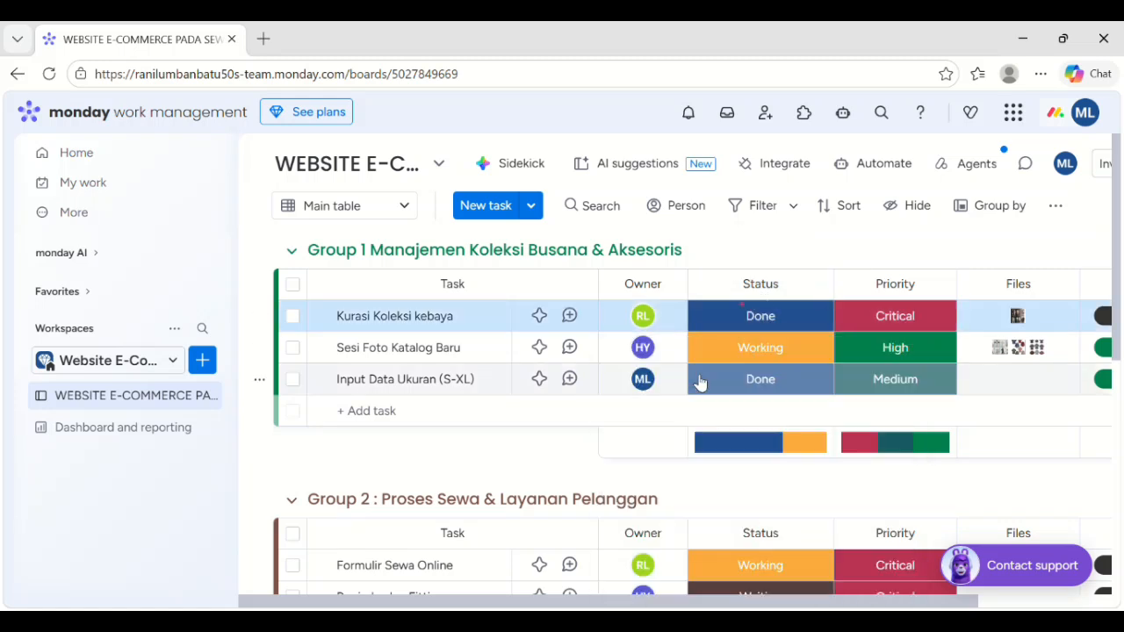
{"action": "left_click", "coordinate": [742, 360]}
{"action": "left_click", "coordinate": [713, 441]}
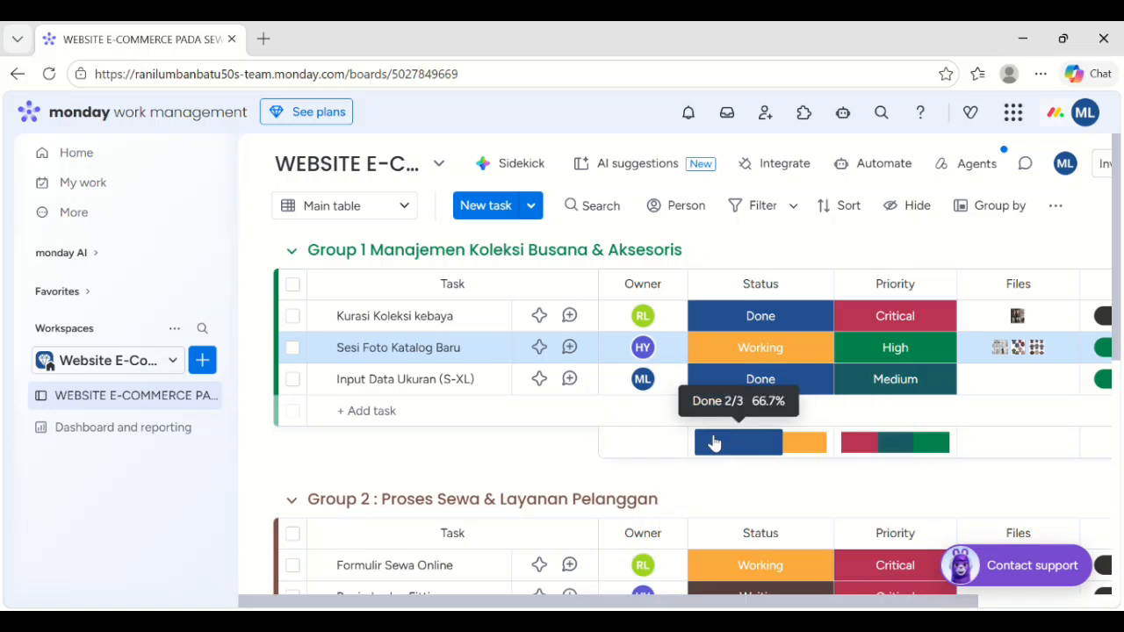
{"action": "left_click", "coordinate": [748, 383]}
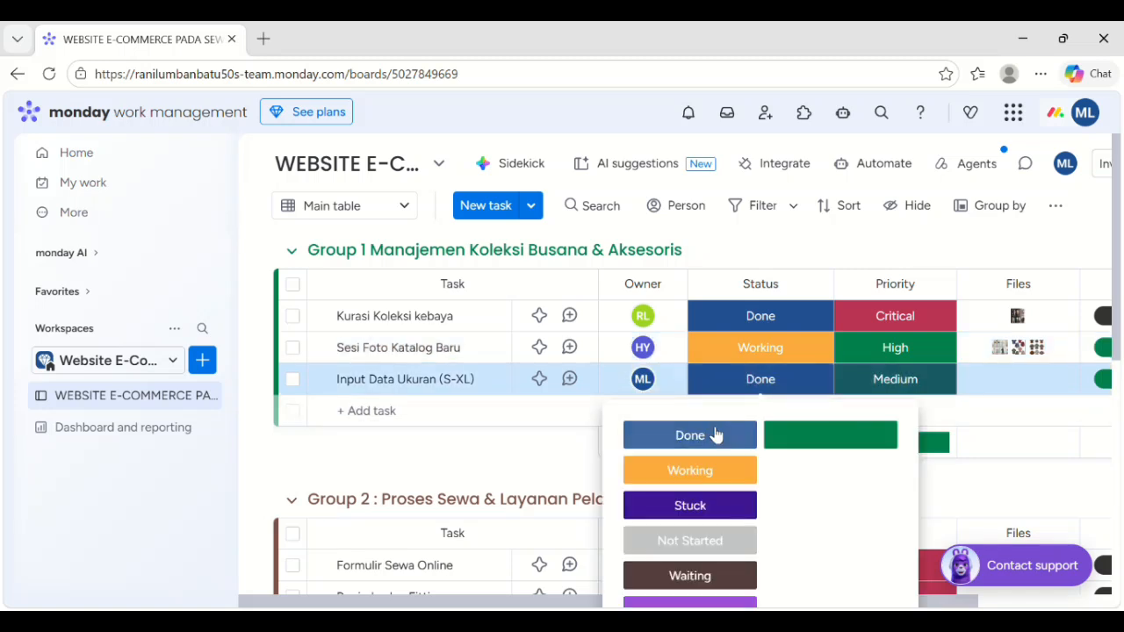
{"action": "left_click", "coordinate": [715, 434]}
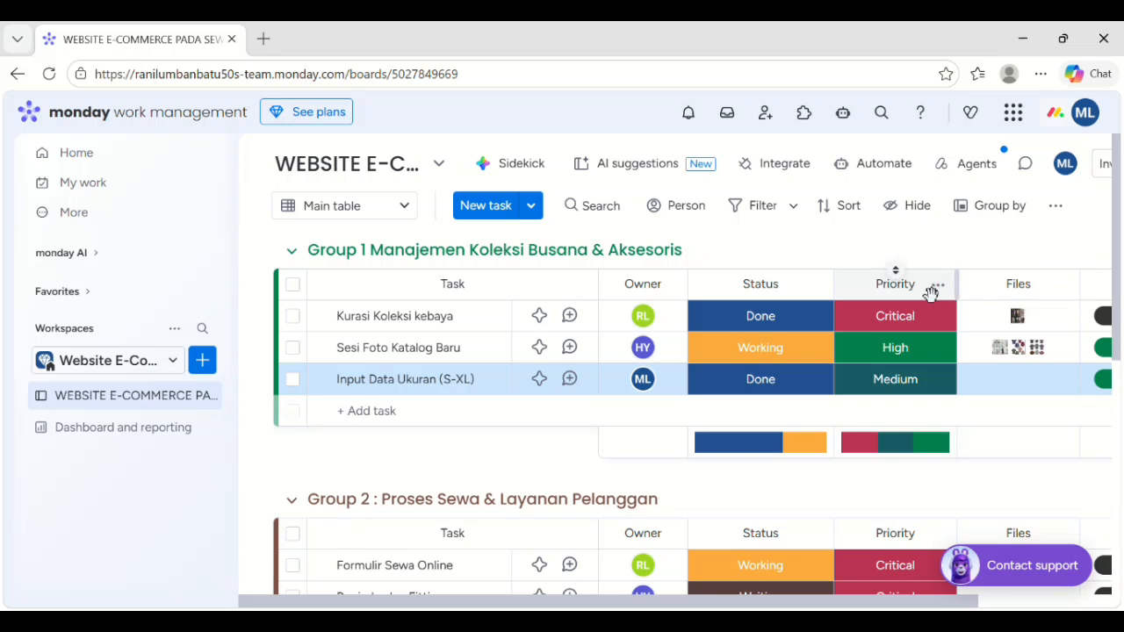
Set the priority of Kurasi Koleksi kebaya to Critical and check the files attached to that task
{"action": "left_click", "coordinate": [898, 323]}
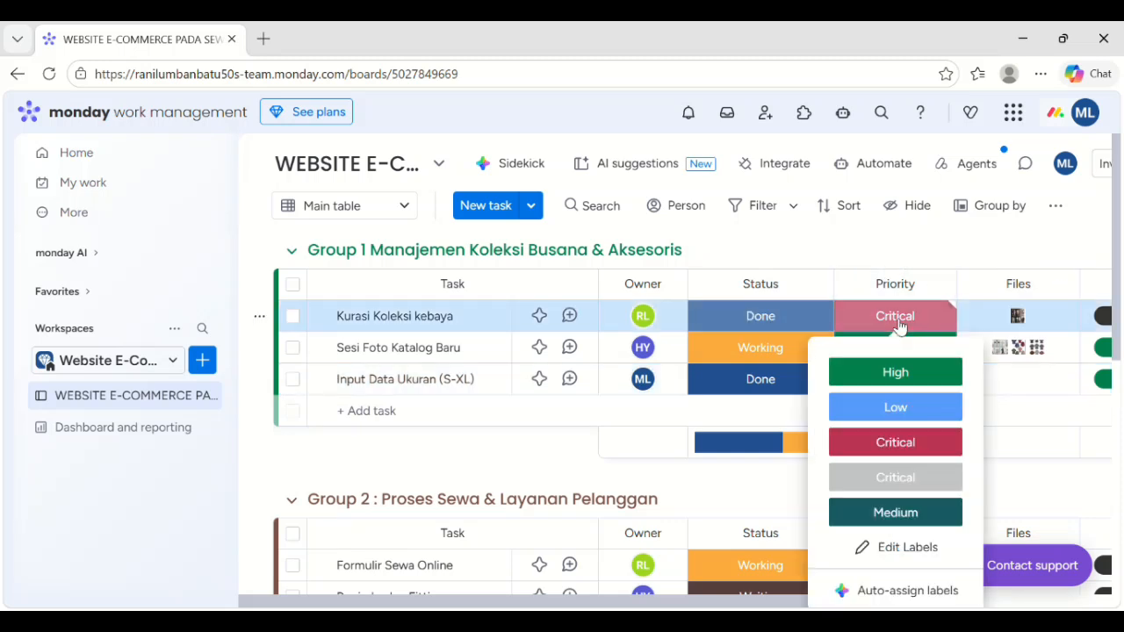
{"action": "left_click", "coordinate": [897, 442]}
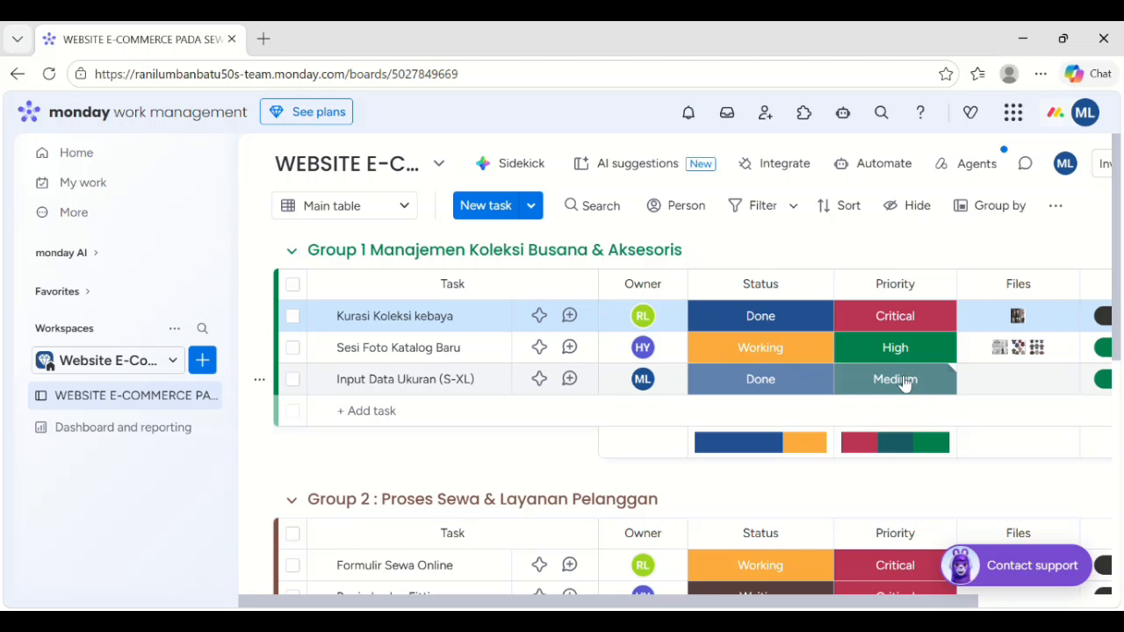
{"action": "left_click", "coordinate": [1016, 330]}
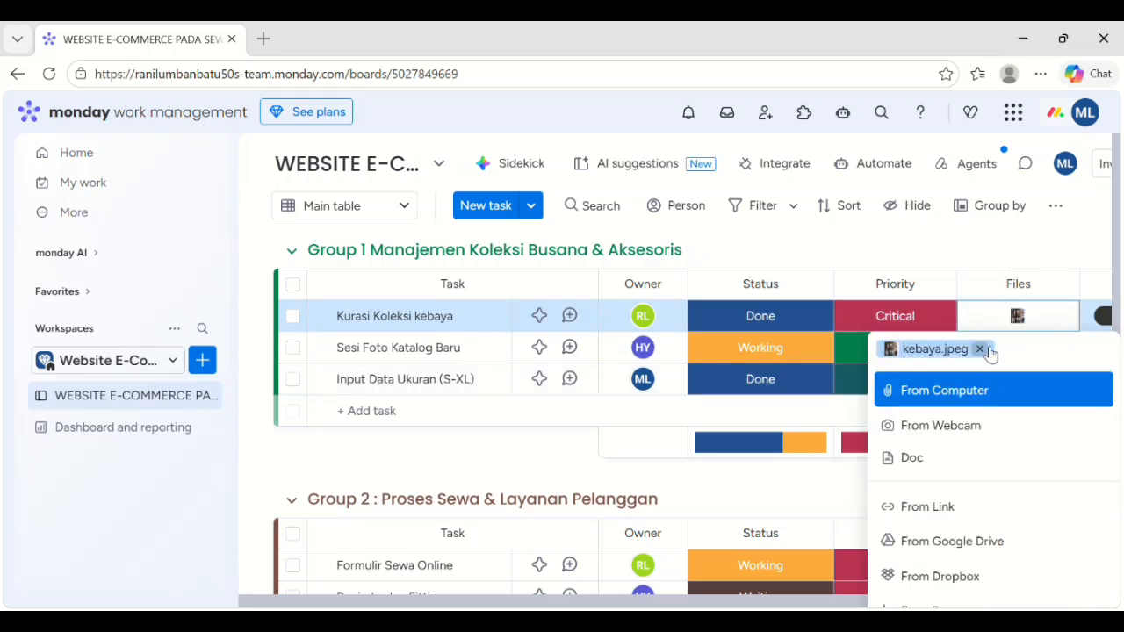
{"action": "left_click", "coordinate": [1020, 321]}
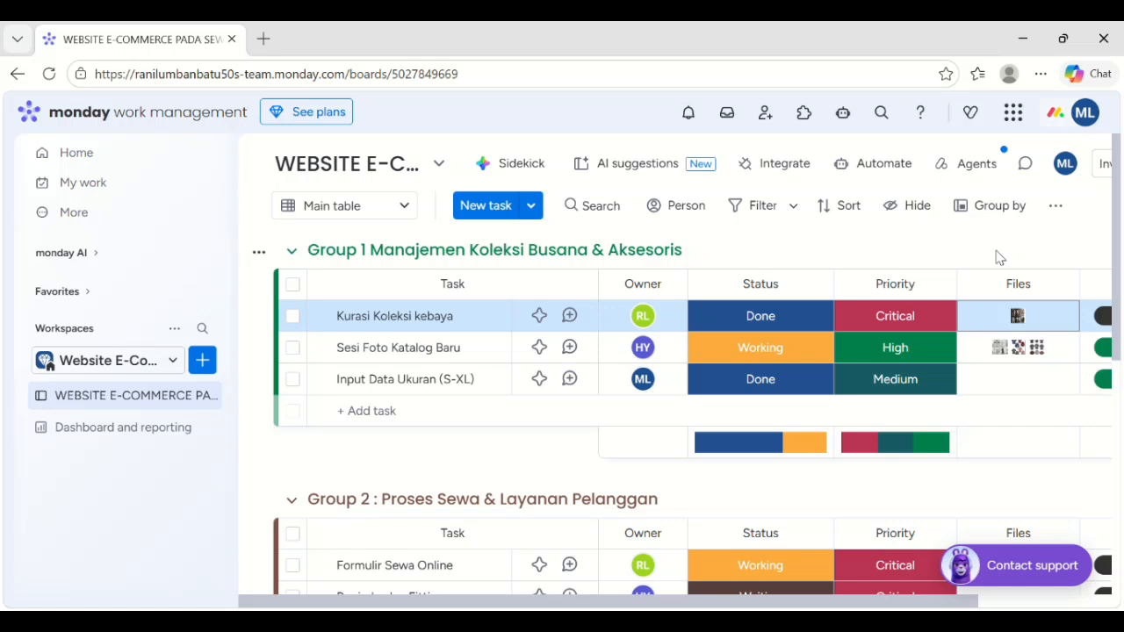
View the catalogue images attached to Sesi Foto Katalog Baru and check the timeline of the Group 1 tasks
{"action": "left_click", "coordinate": [1001, 353]}
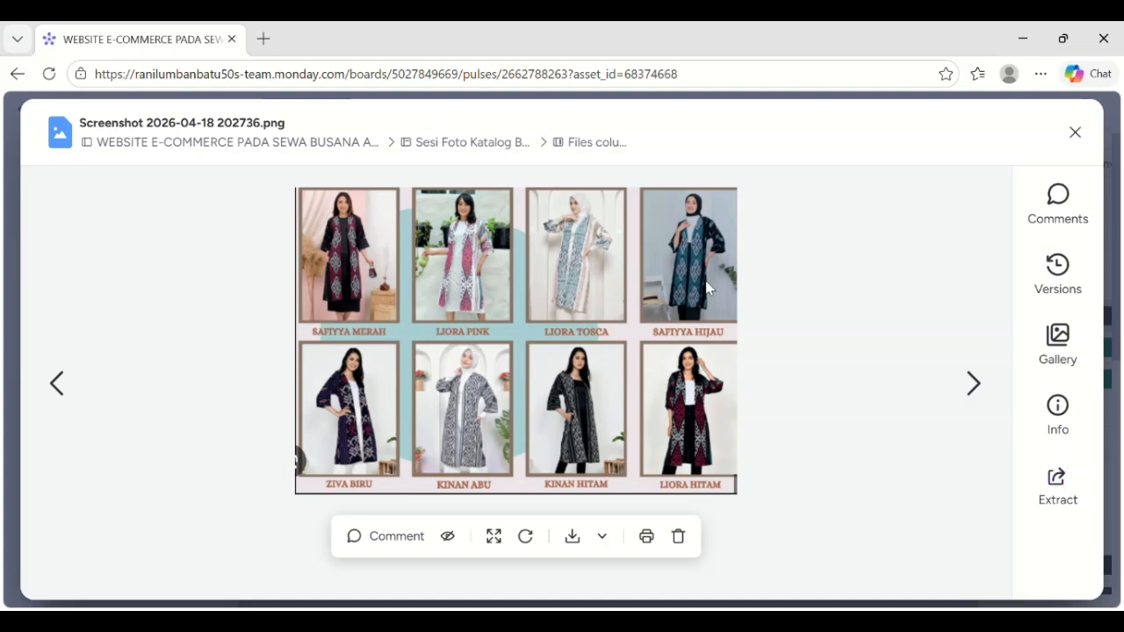
{"action": "key", "text": "Escape"}
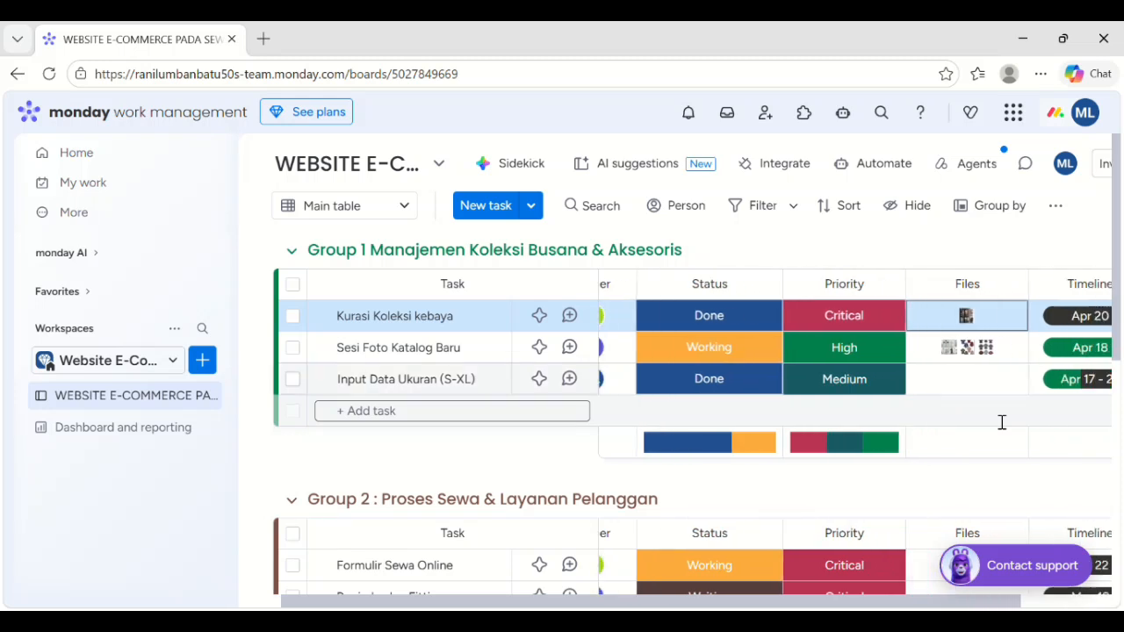
{"action": "scroll", "coordinate": [1001, 422], "scroll_direction": "right", "scroll_amount": 3}
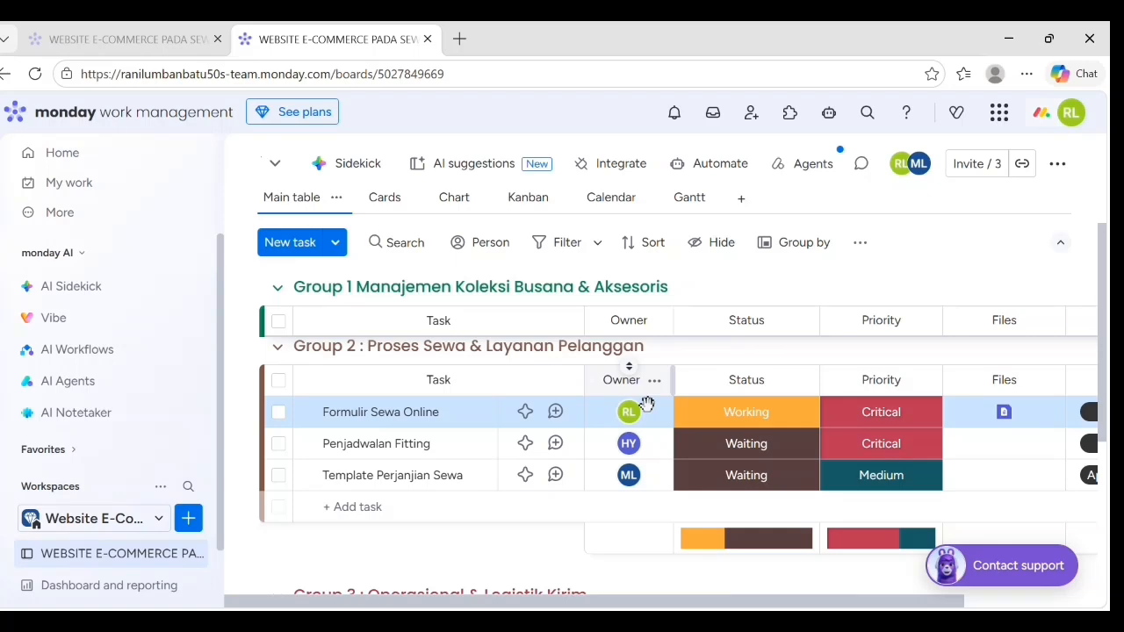
Examine the owner profile cards of the three Group 2 tasks and the people assignable to Template Perjanjian Sewa
{"action": "mouse_move", "coordinate": [642, 421]}
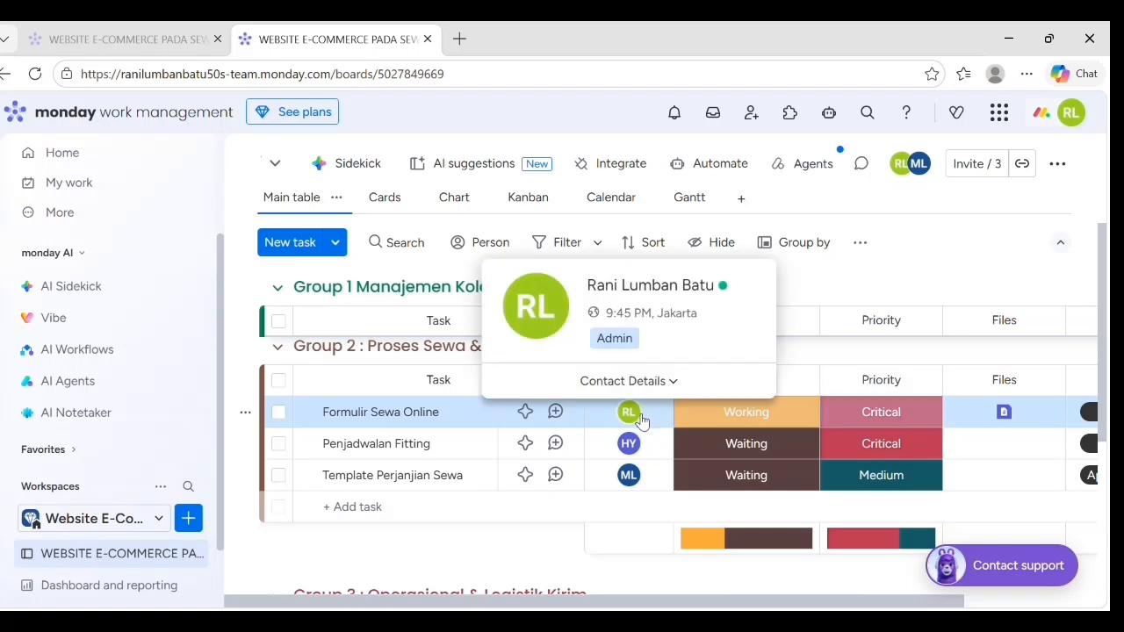
{"action": "mouse_move", "coordinate": [636, 454]}
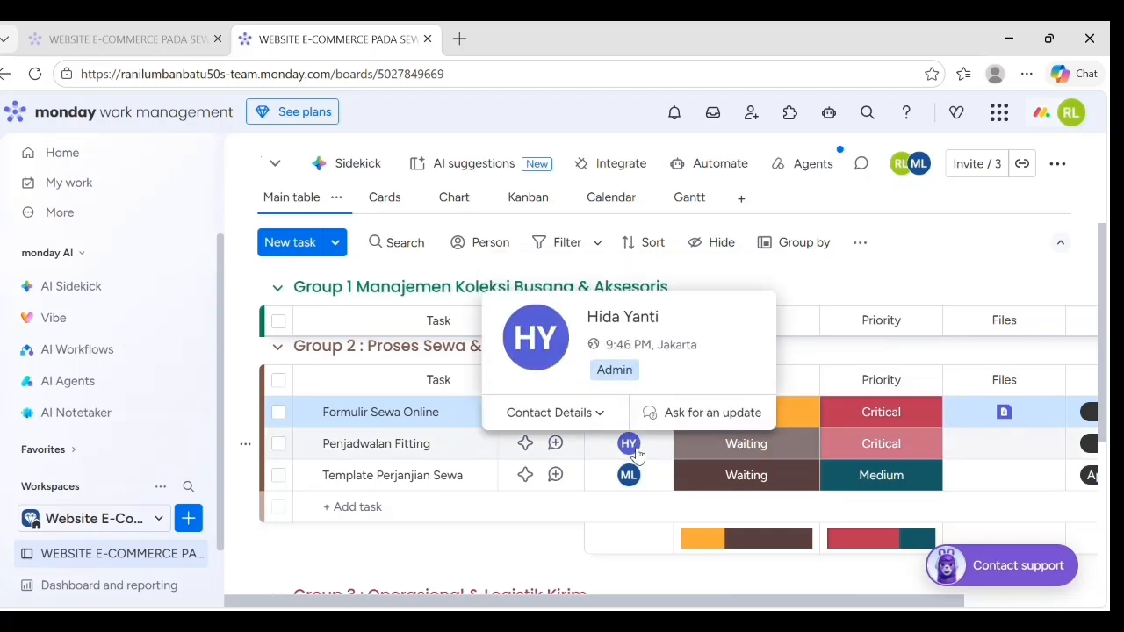
{"action": "mouse_move", "coordinate": [637, 476]}
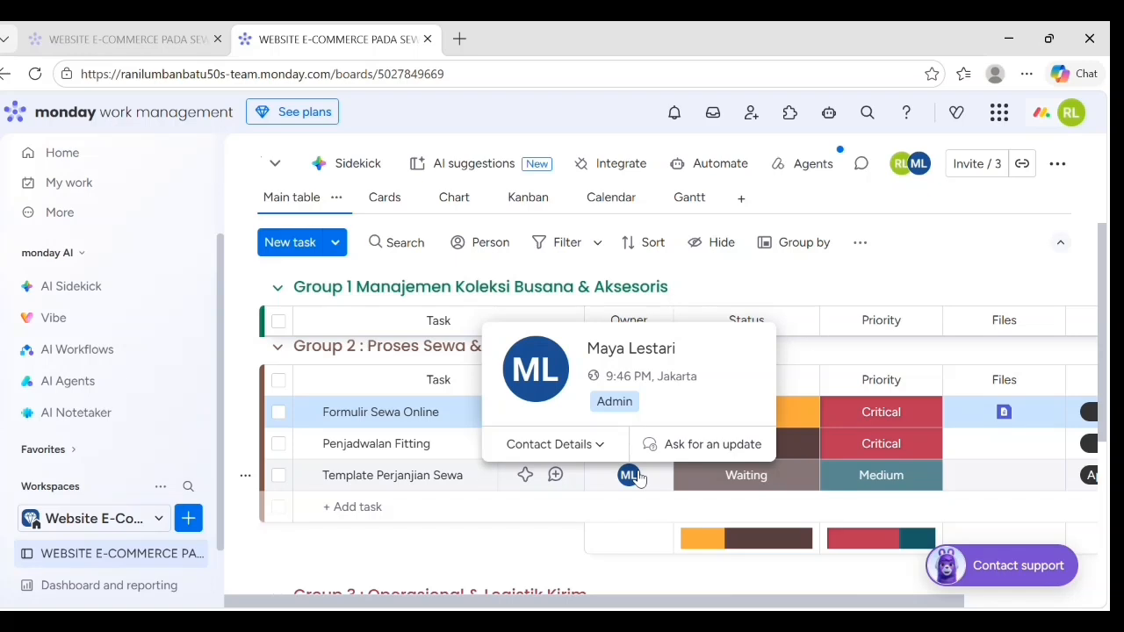
{"action": "left_click", "coordinate": [639, 478]}
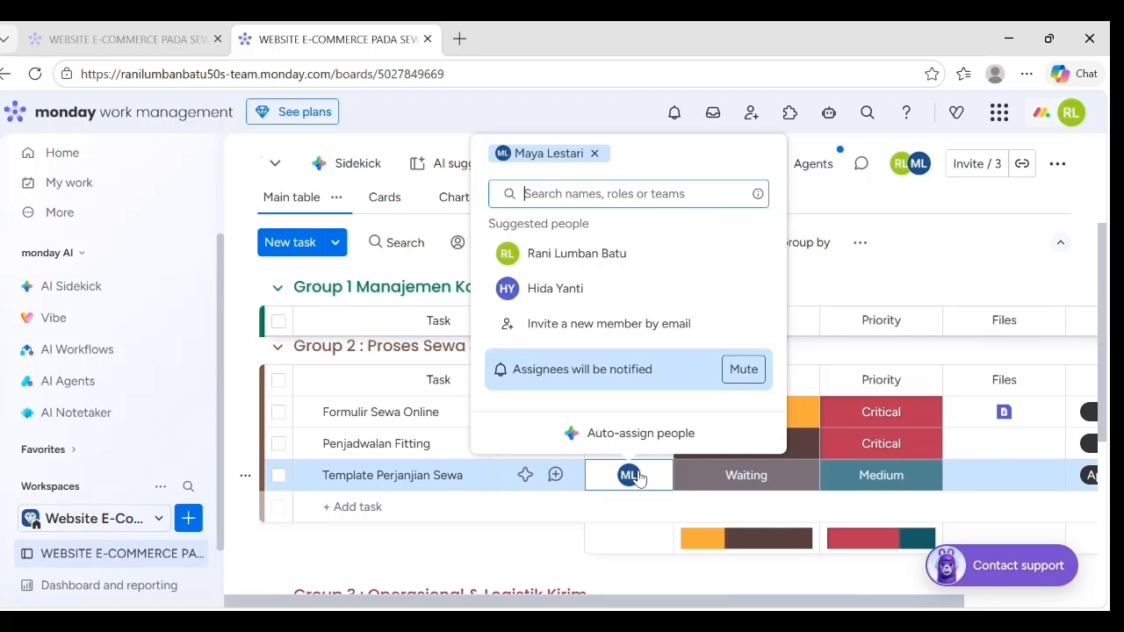
{"action": "left_click", "coordinate": [745, 512]}
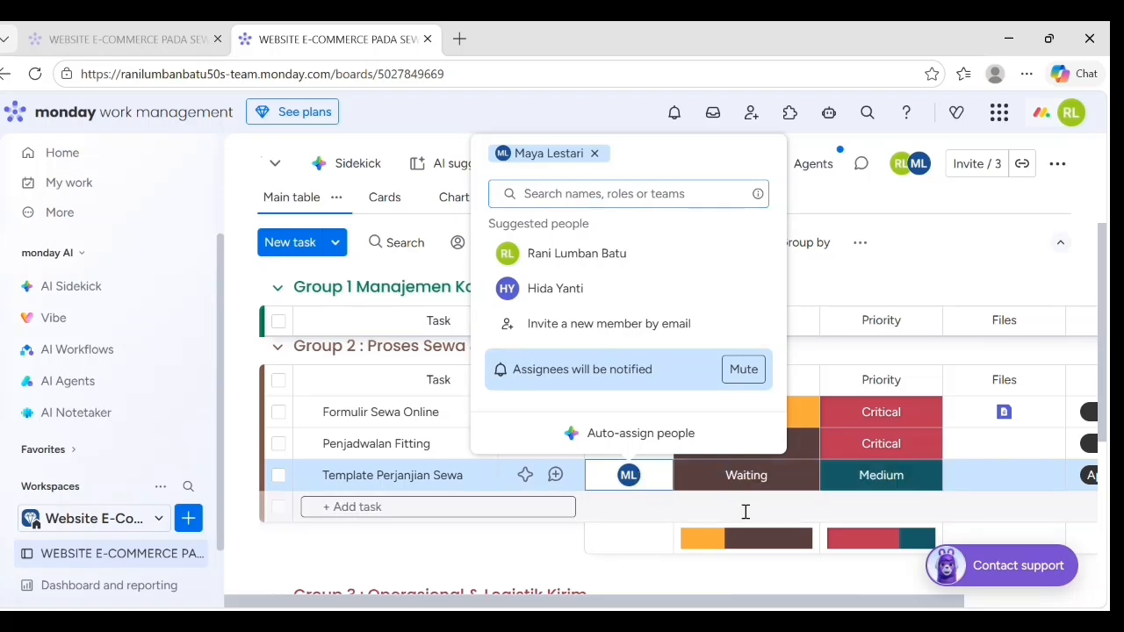
{"action": "left_click", "coordinate": [848, 367]}
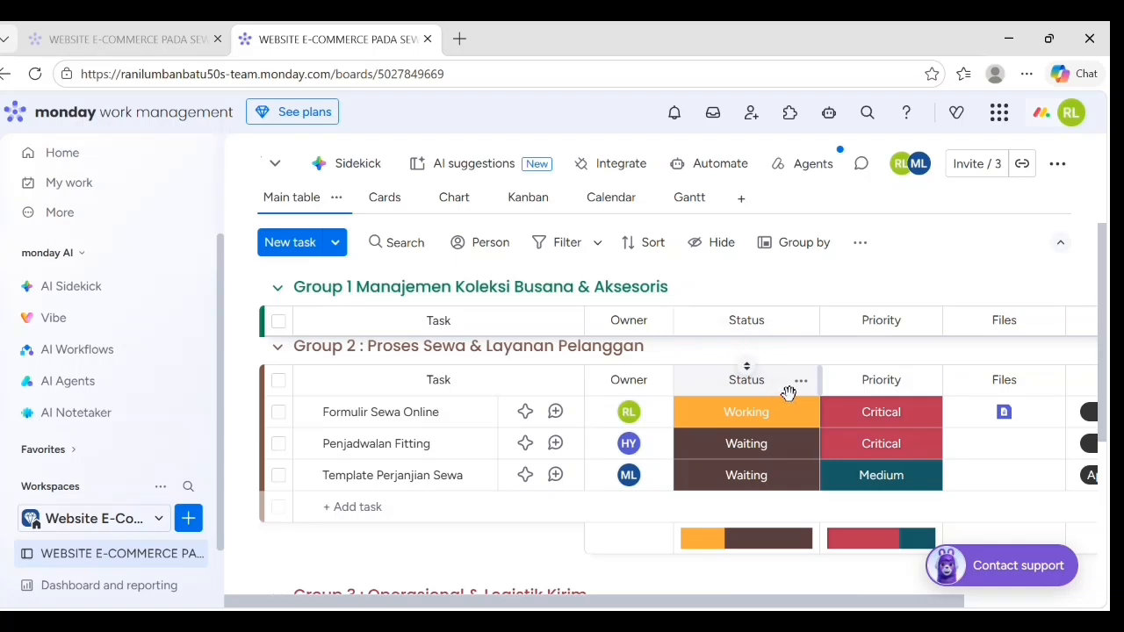
Check the status options of Formulir Sewa Online and set the status of Template Perjanjian Sewa to Waiting
{"action": "left_click", "coordinate": [774, 420]}
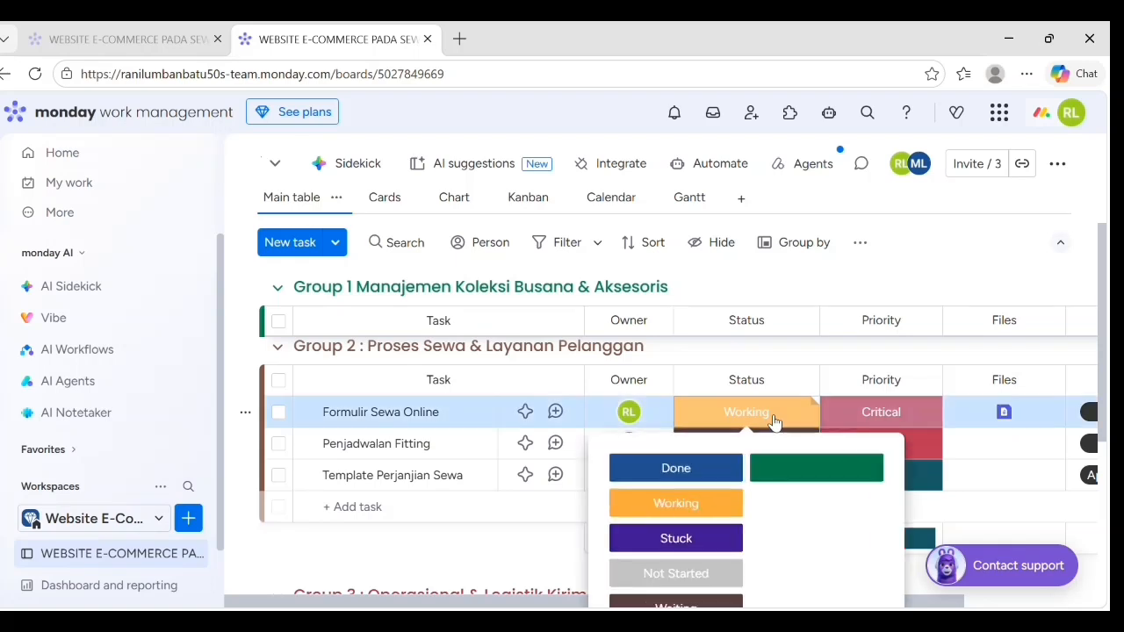
{"action": "left_click", "coordinate": [775, 422]}
{"action": "left_click", "coordinate": [760, 475]}
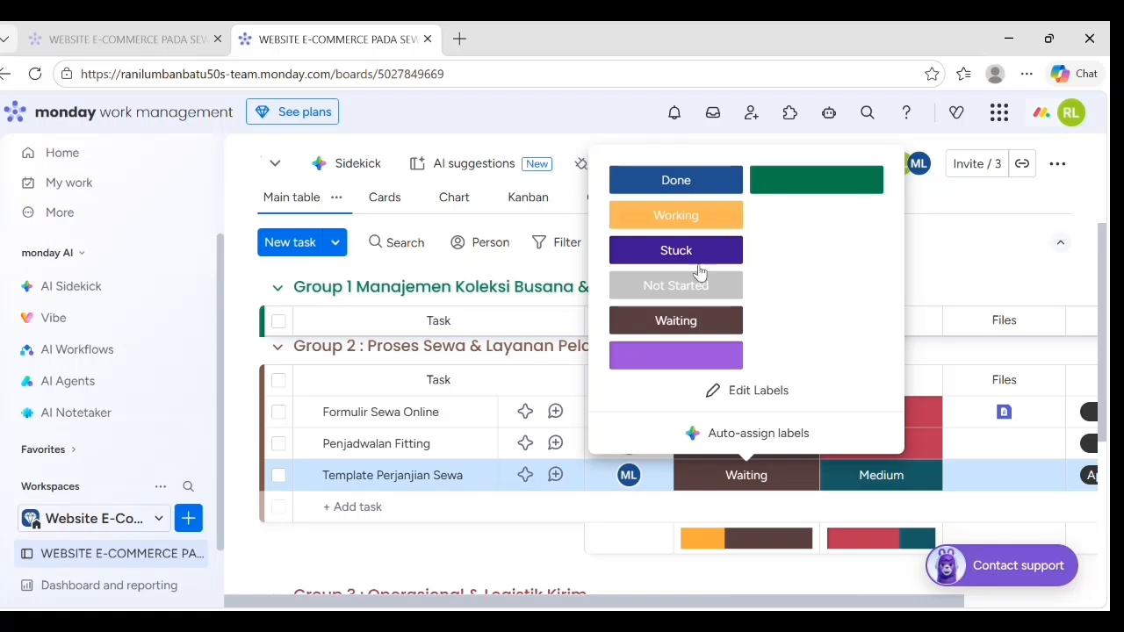
{"action": "left_click", "coordinate": [691, 323]}
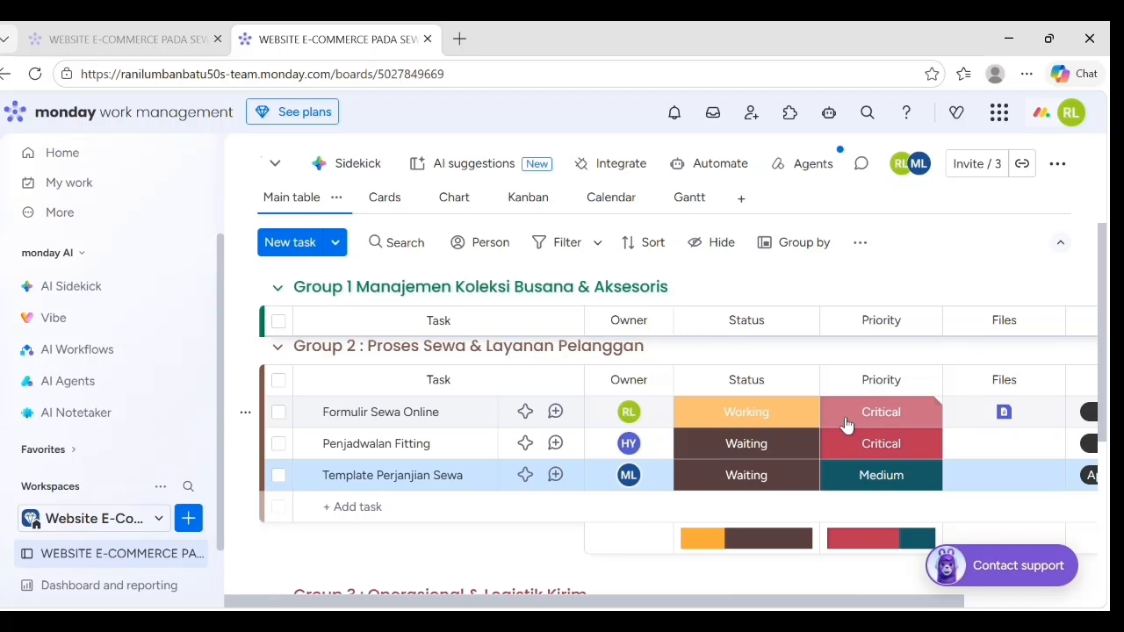
Check the priority options of Formulir Sewa Online and the file attached to that task
{"action": "scroll", "coordinate": [845, 424], "scroll_direction": "right", "scroll_amount": 1}
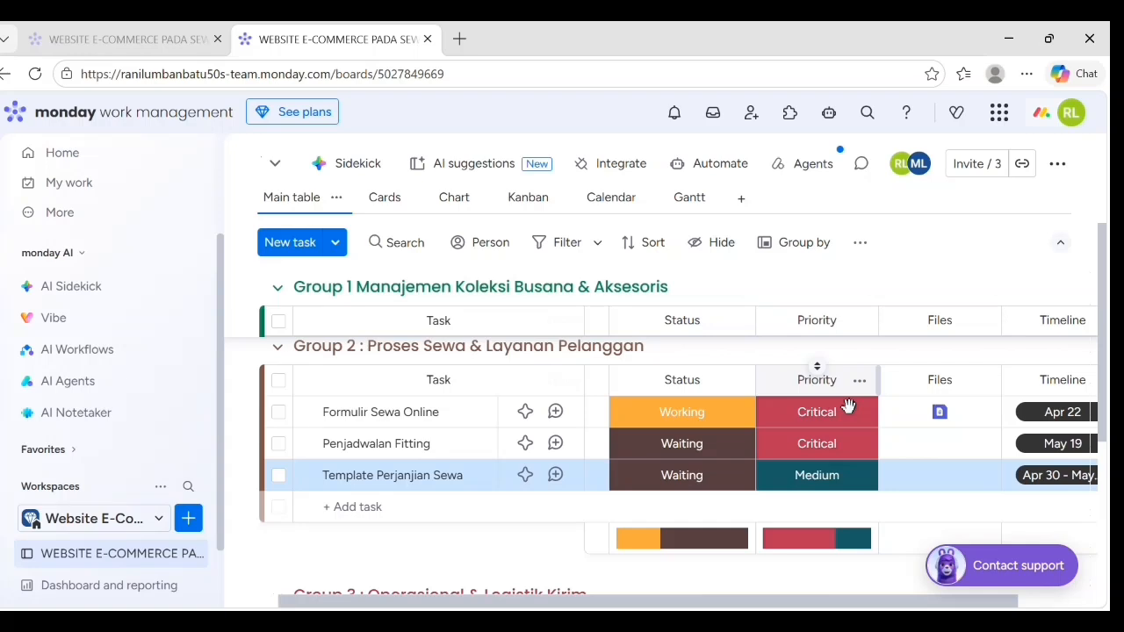
{"action": "left_click", "coordinate": [835, 416]}
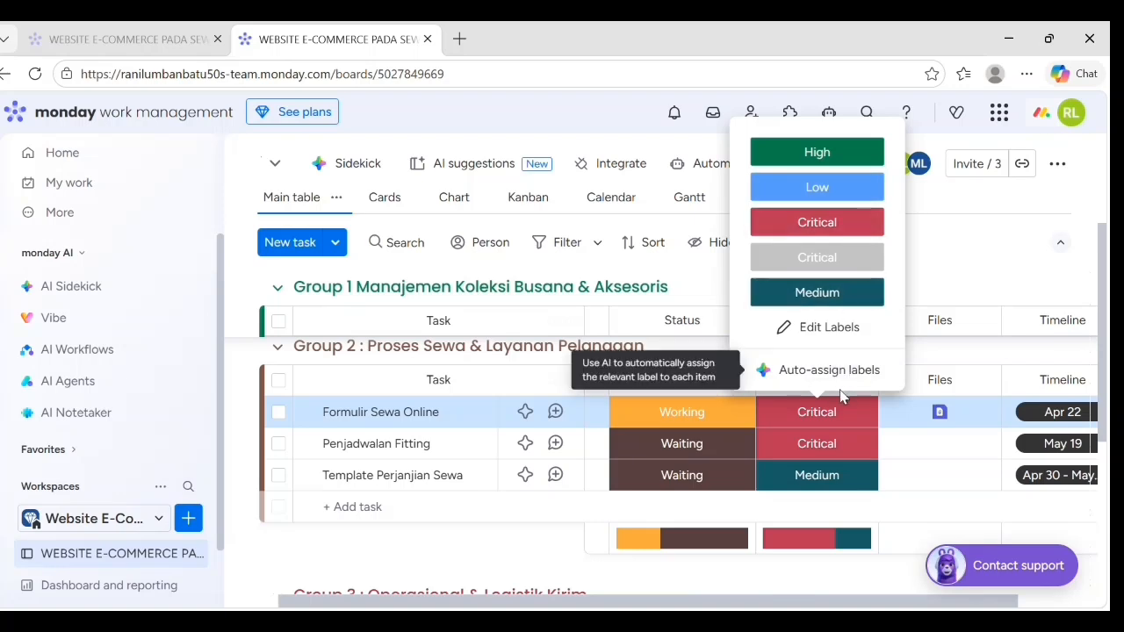
{"action": "left_click", "coordinate": [846, 426]}
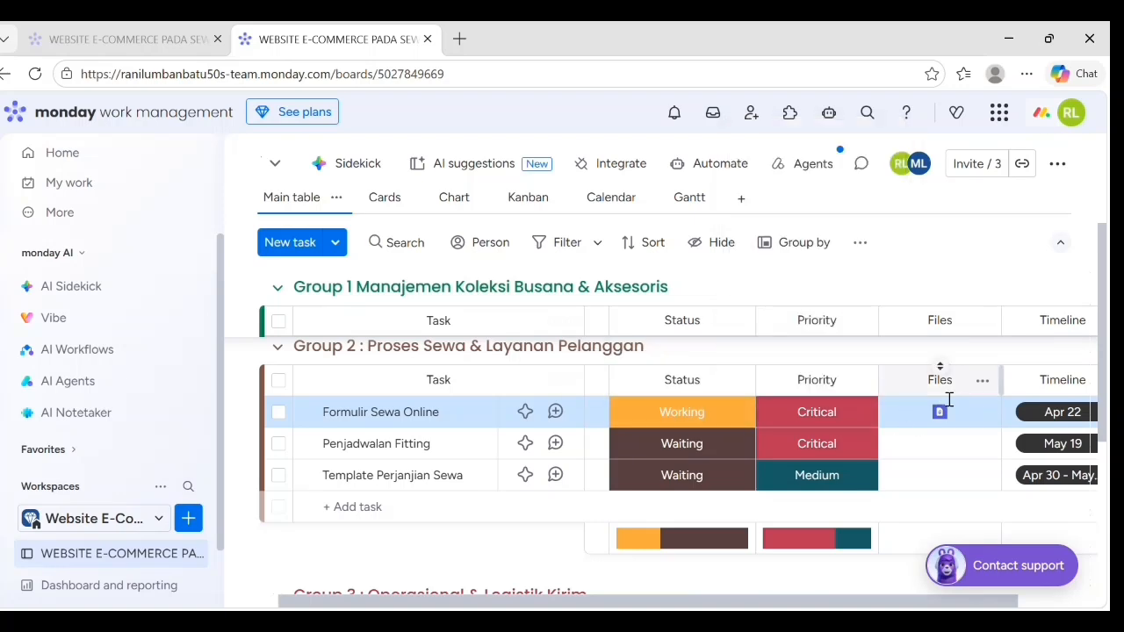
{"action": "scroll", "coordinate": [949, 399], "scroll_direction": "right", "scroll_amount": 2}
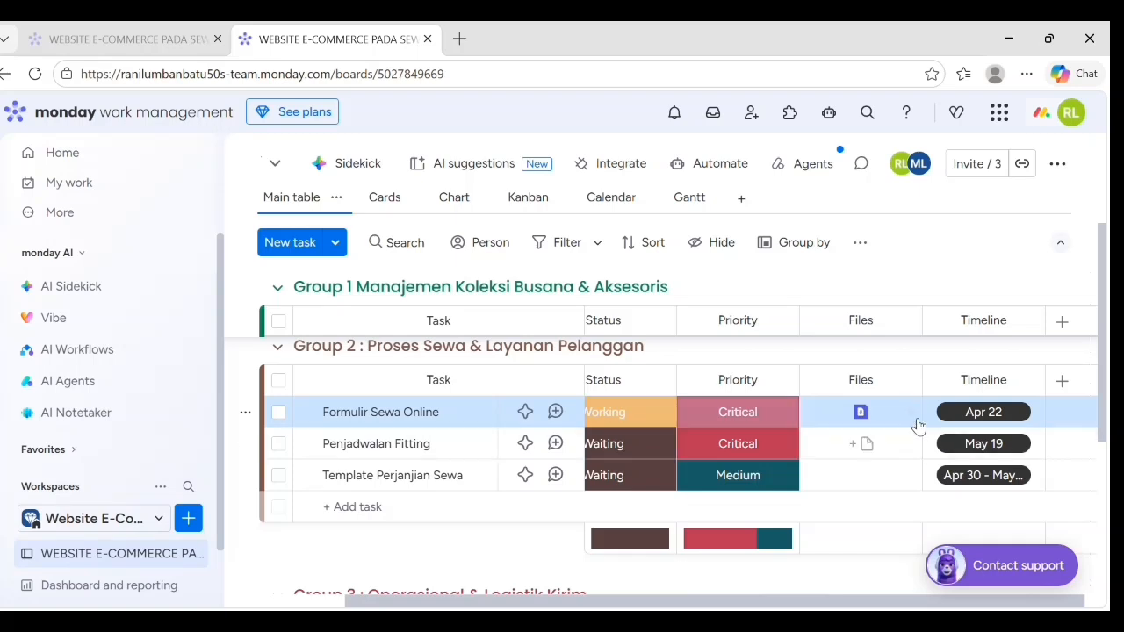
{"action": "left_click", "coordinate": [880, 418]}
{"action": "left_click", "coordinate": [860, 328]}
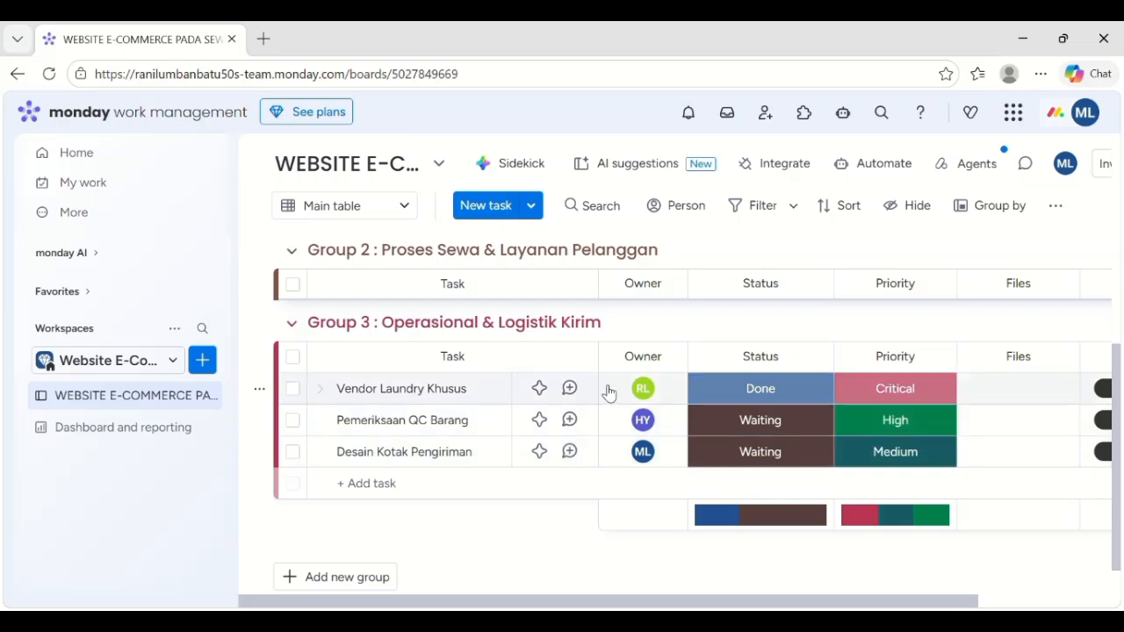
Review the owners, statuses, priorities and timelines of the tasks in Group 3 : Operasional & Logistik Kirim
{"action": "mouse_move", "coordinate": [645, 399]}
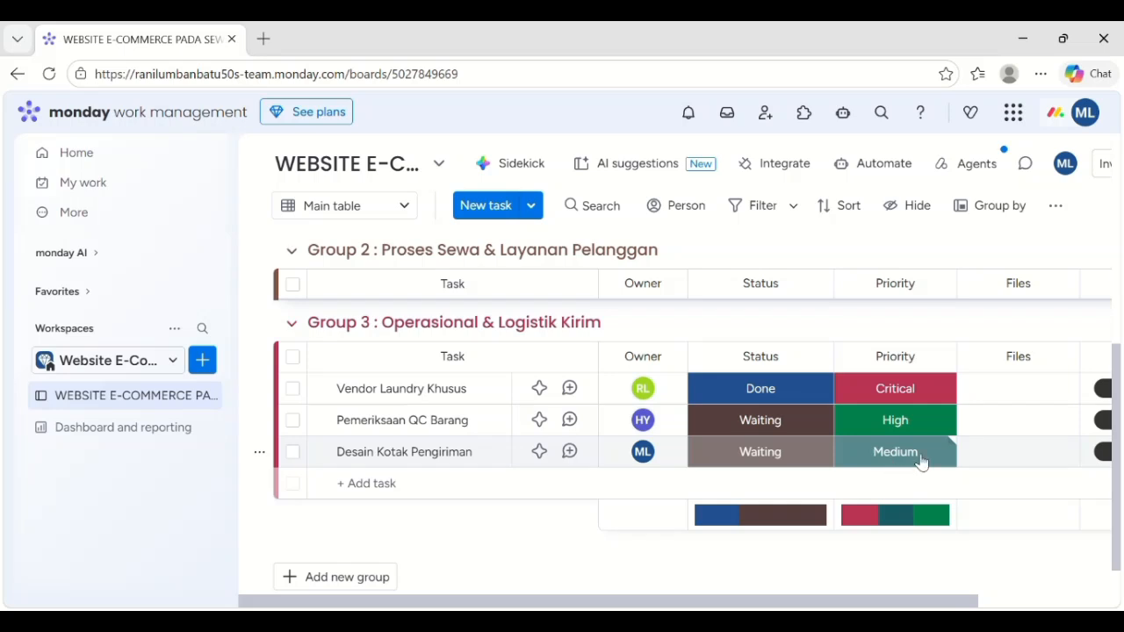
{"action": "scroll", "coordinate": [962, 450], "scroll_direction": "right", "scroll_amount": 3}
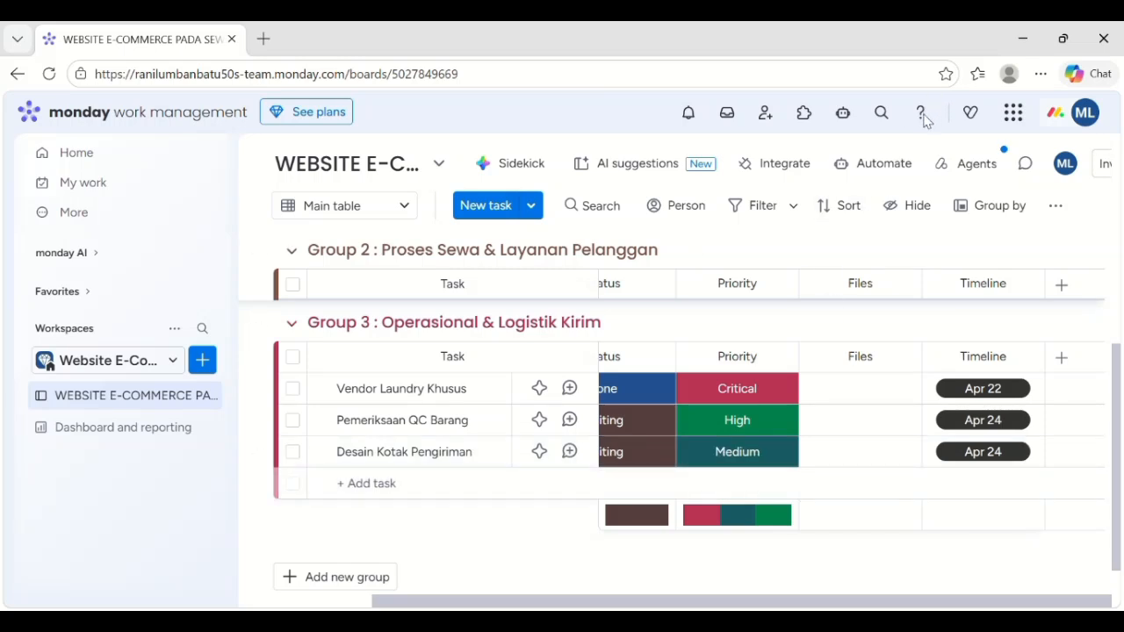
{"action": "scroll", "coordinate": [536, 565], "scroll_direction": "left", "scroll_amount": 4}
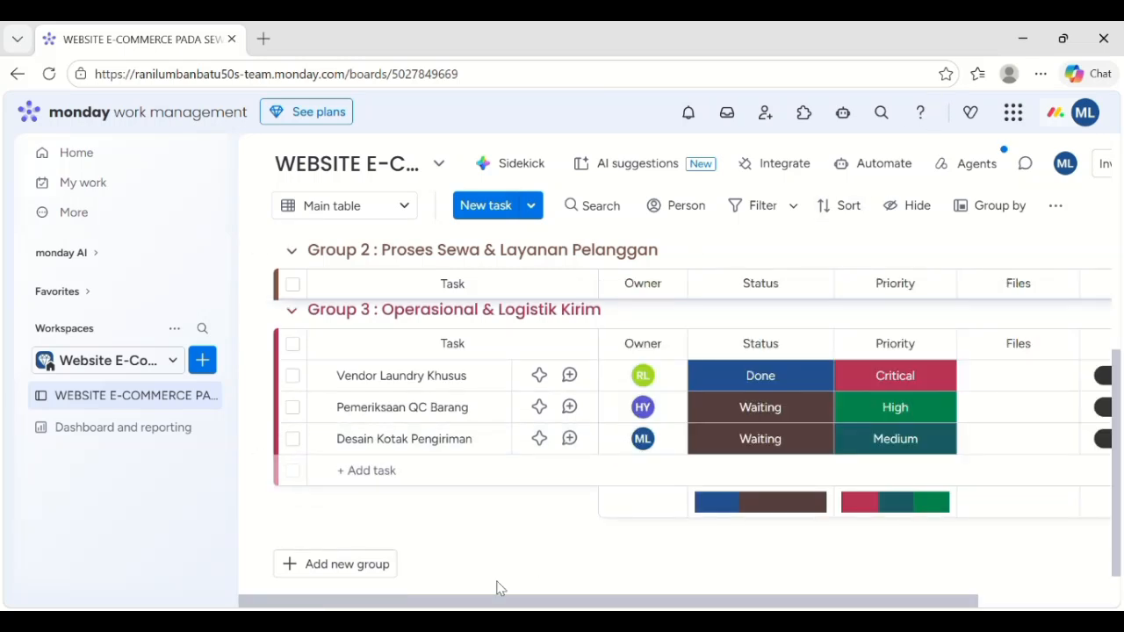
Open Dashboard and reporting and examine the task counters and the charts by status, owner, overdue tasks and due date
{"action": "left_click", "coordinate": [167, 446]}
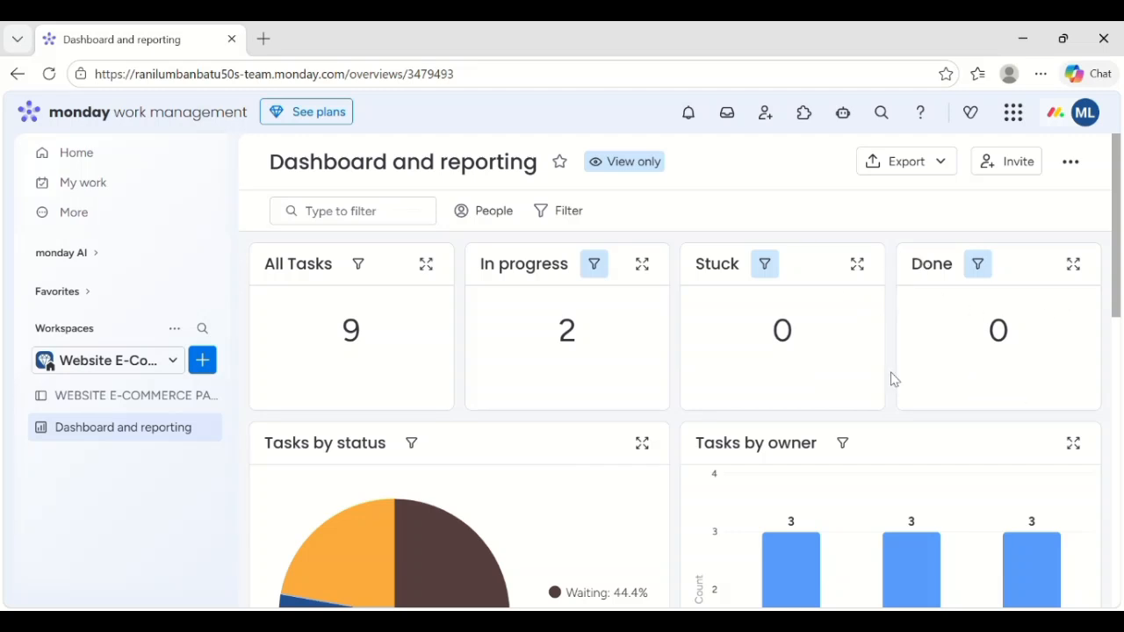
{"action": "scroll", "coordinate": [425, 466], "scroll_direction": "down", "scroll_amount": 1}
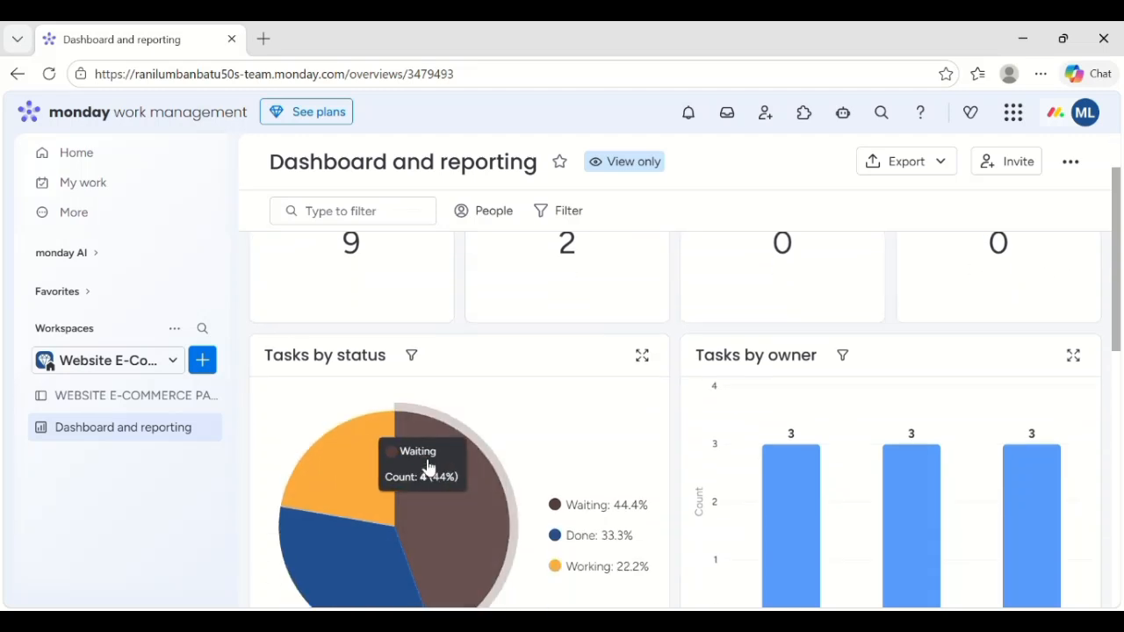
{"action": "scroll", "coordinate": [427, 466], "scroll_direction": "down", "scroll_amount": 1}
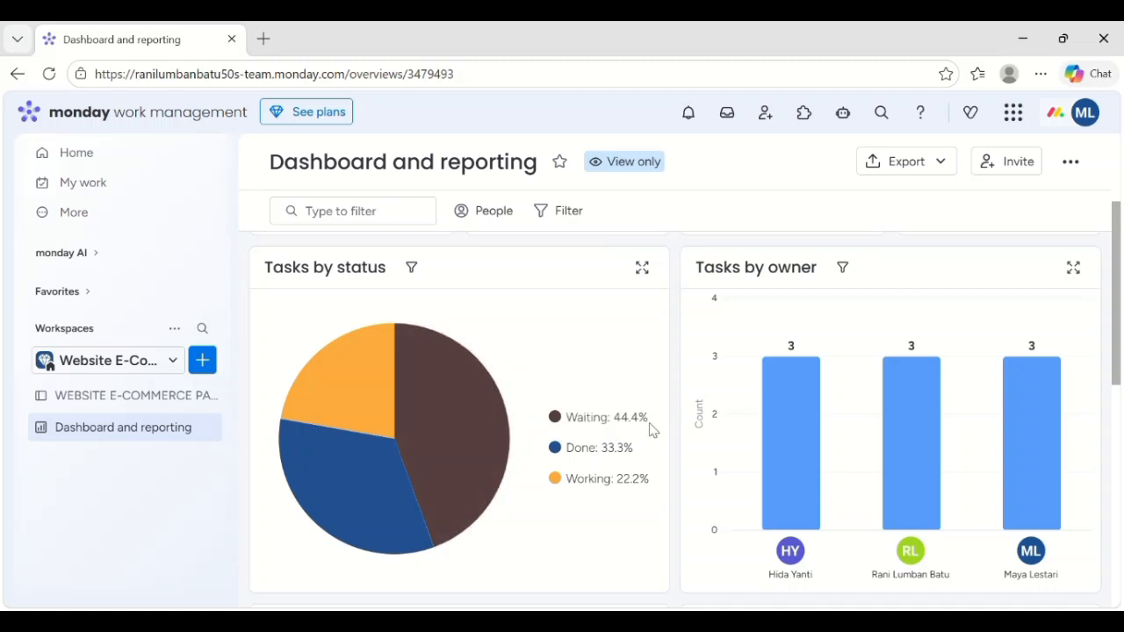
{"action": "mouse_move", "coordinate": [406, 519]}
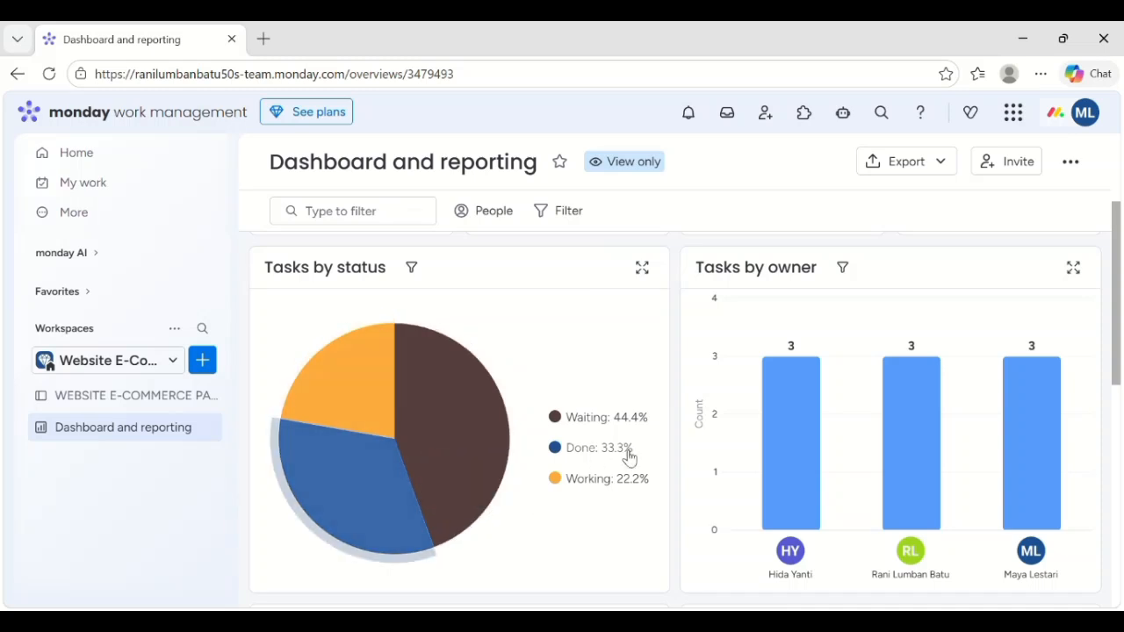
{"action": "mouse_move", "coordinate": [341, 397]}
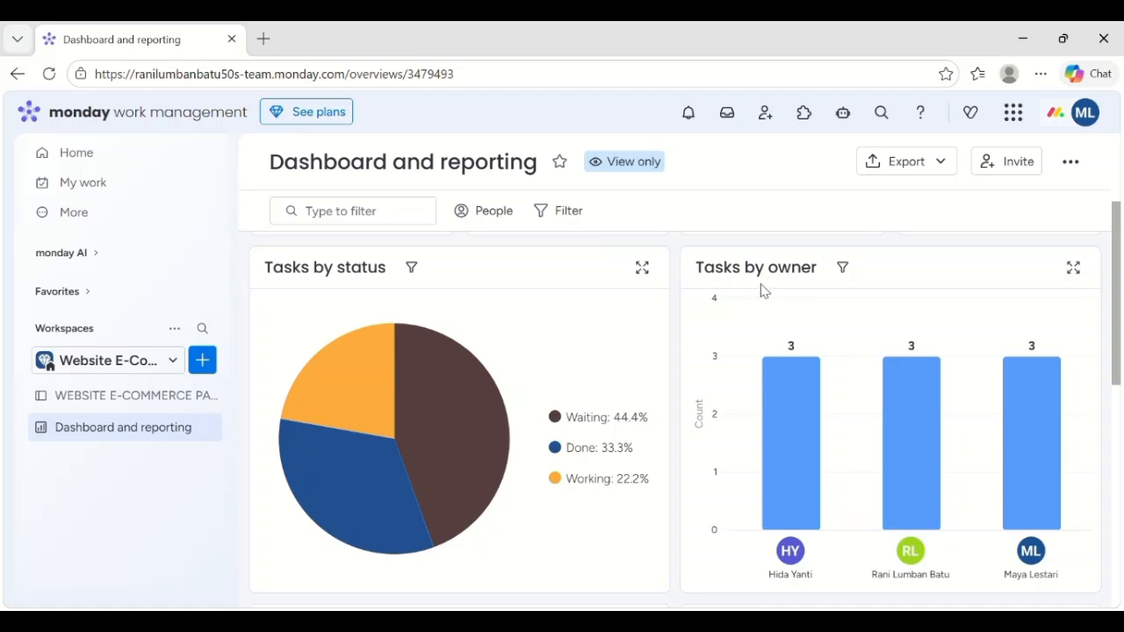
{"action": "mouse_move", "coordinate": [923, 444]}
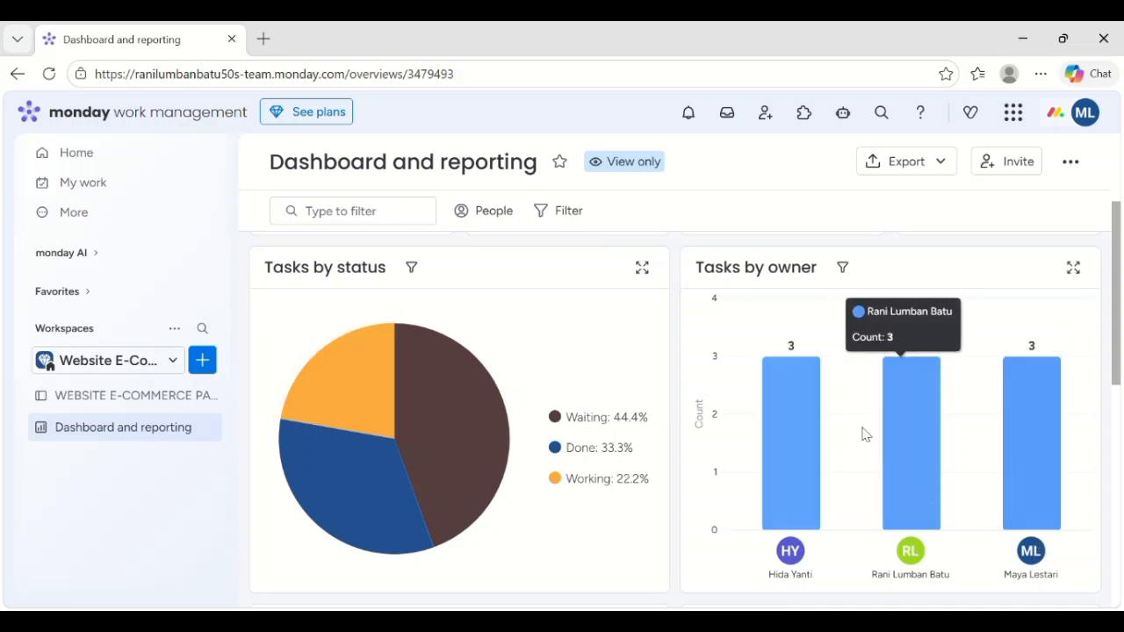
{"action": "scroll", "coordinate": [752, 447], "scroll_direction": "down", "scroll_amount": 4}
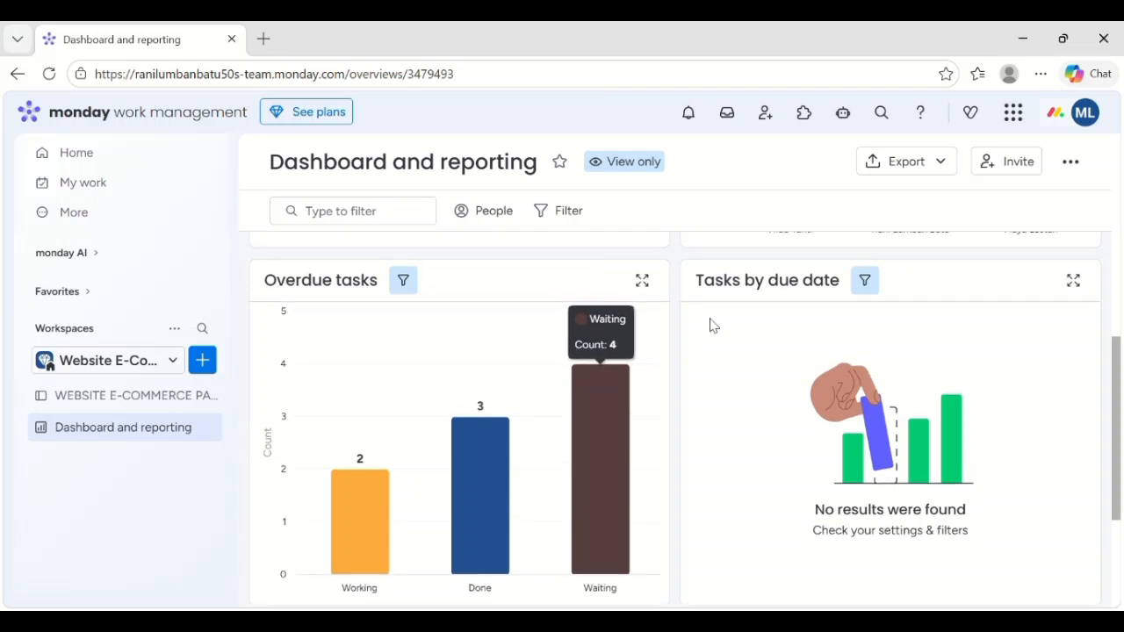
{"action": "scroll", "coordinate": [707, 323], "scroll_direction": "up", "scroll_amount": 6}
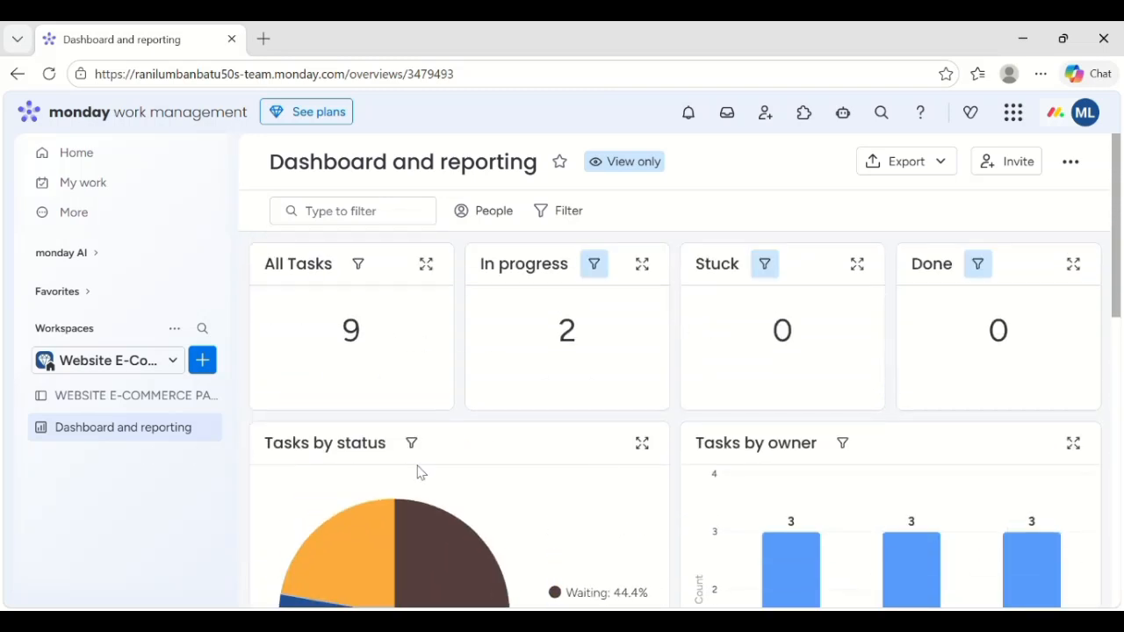
Return to the e-commerce website board and look over its three task groups
{"action": "left_click", "coordinate": [155, 401]}
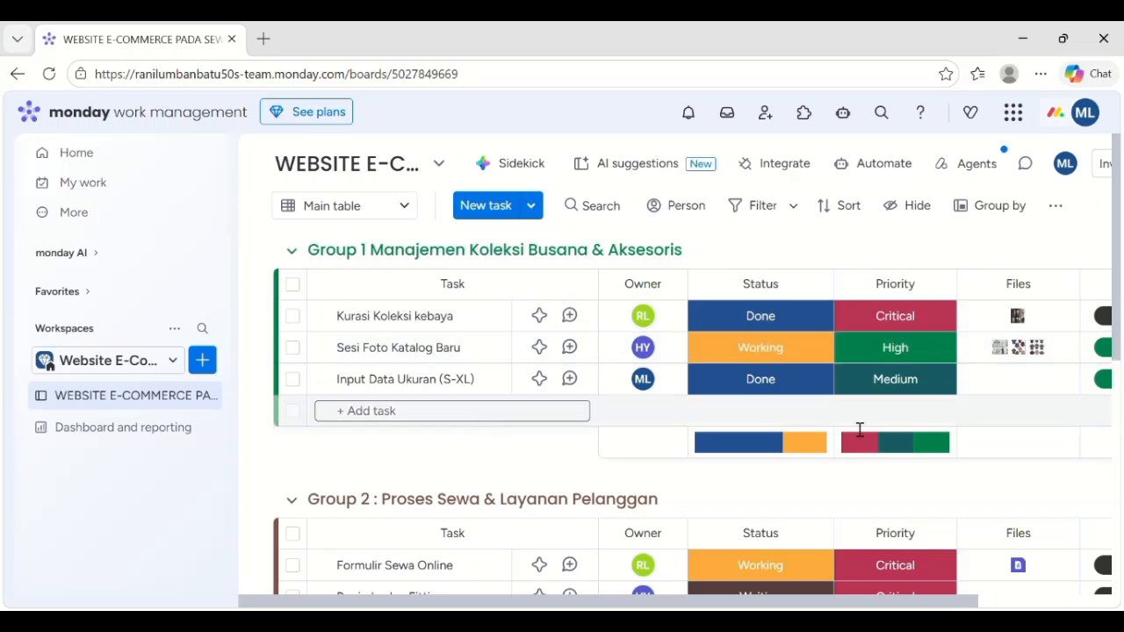
{"action": "scroll", "coordinate": [843, 435], "scroll_direction": "down", "scroll_amount": 5}
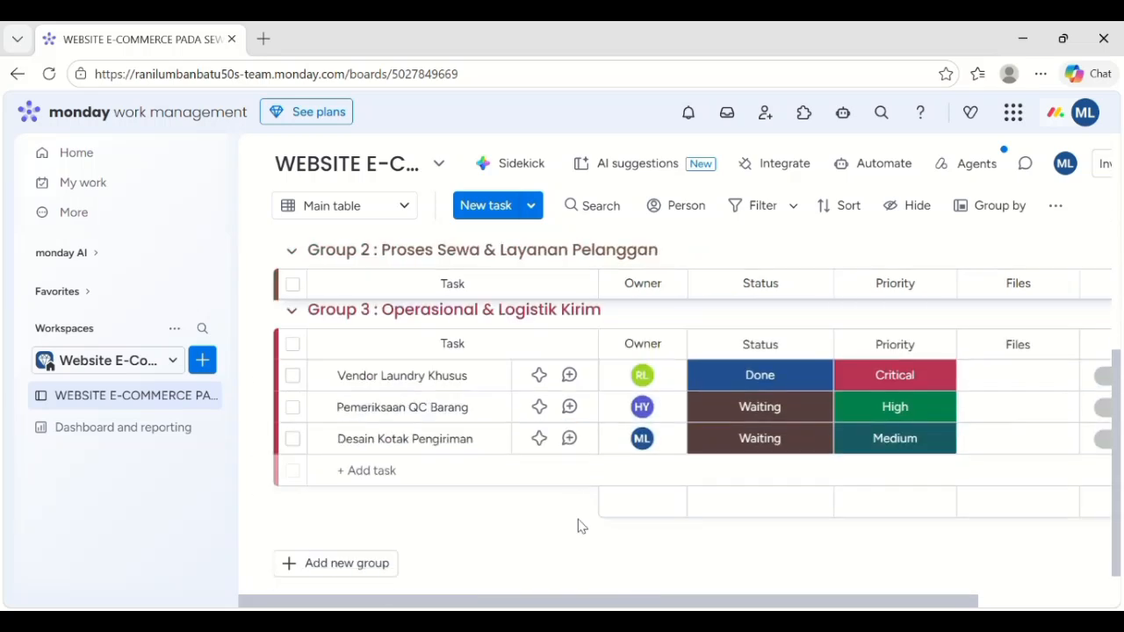
{"action": "scroll", "coordinate": [580, 524], "scroll_direction": "up", "scroll_amount": 5}
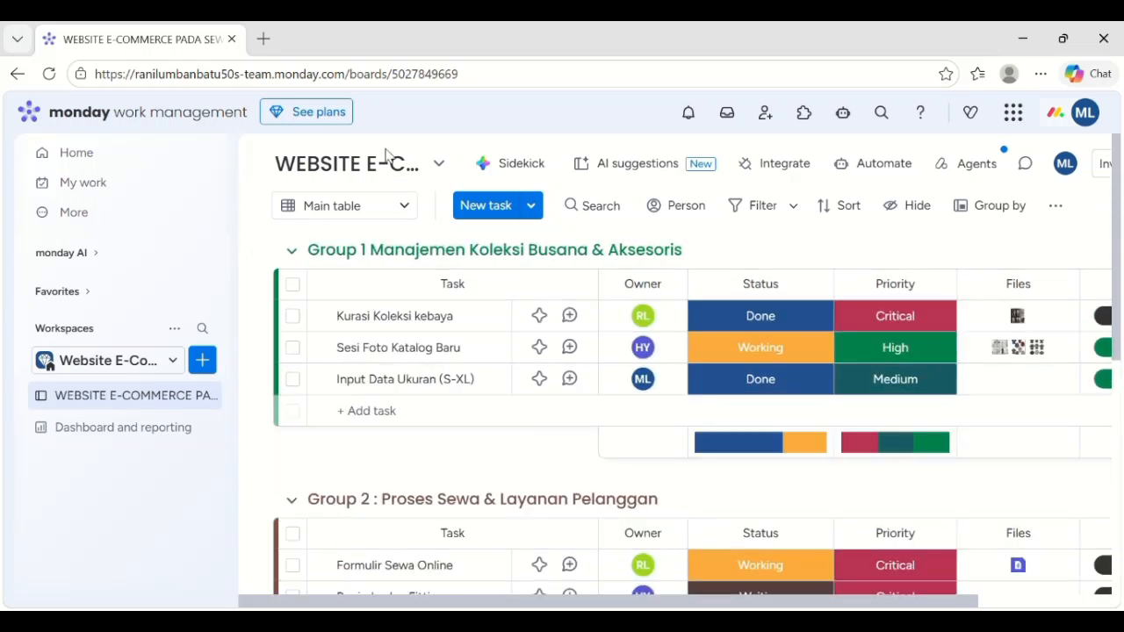